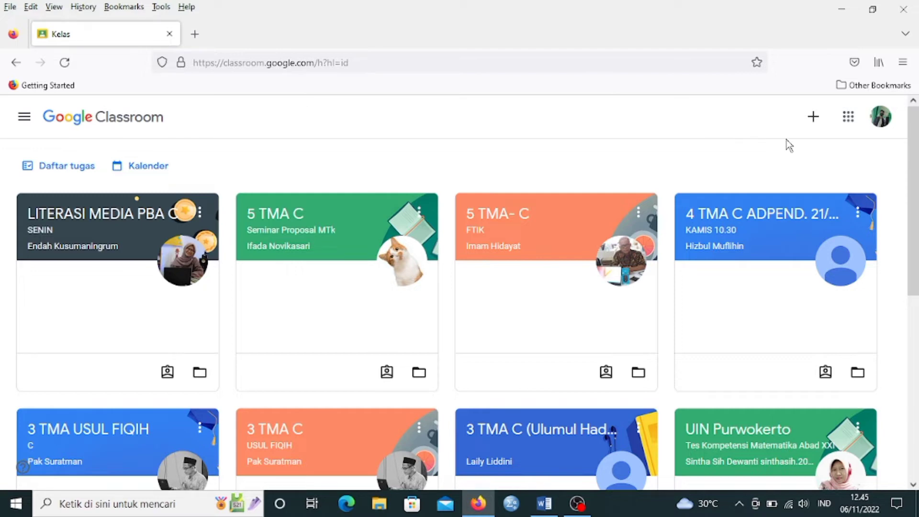
Start creating a new class and accept the notice about not using Classroom at a school with students.
left_click(813, 120)
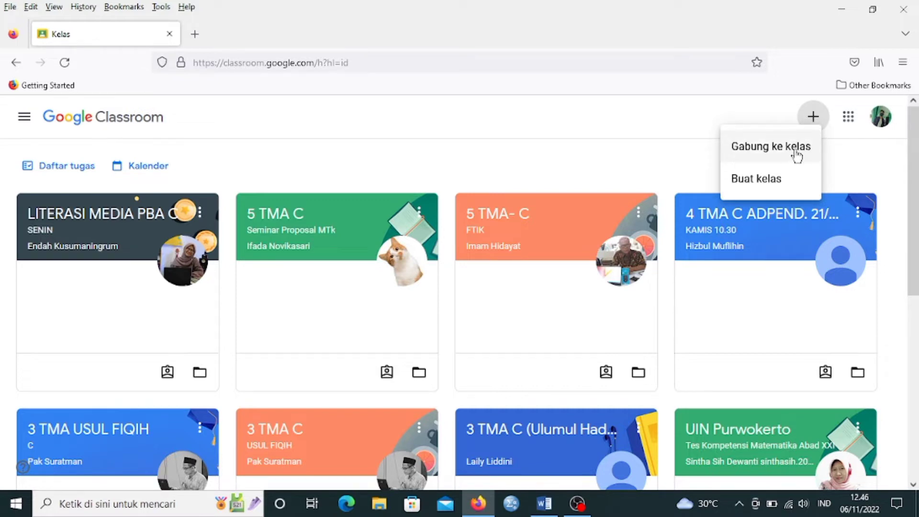
left_click(775, 181)
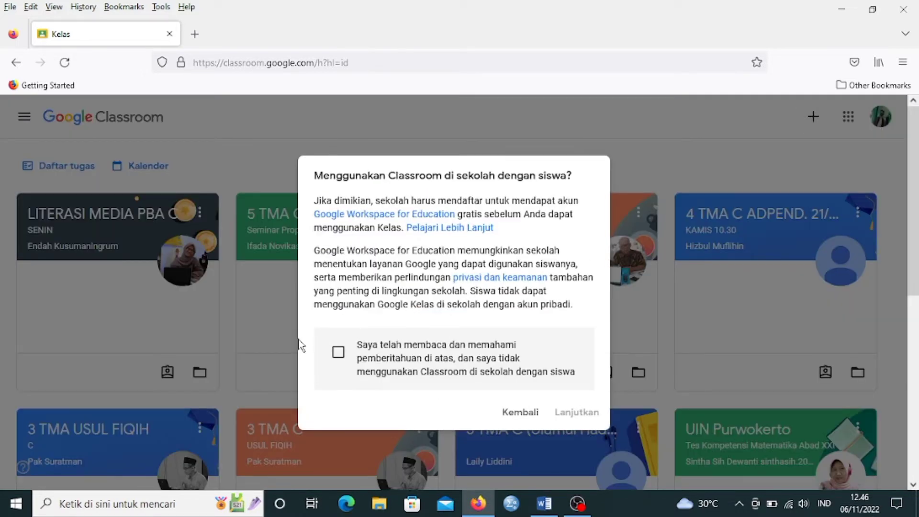
left_click(338, 352)
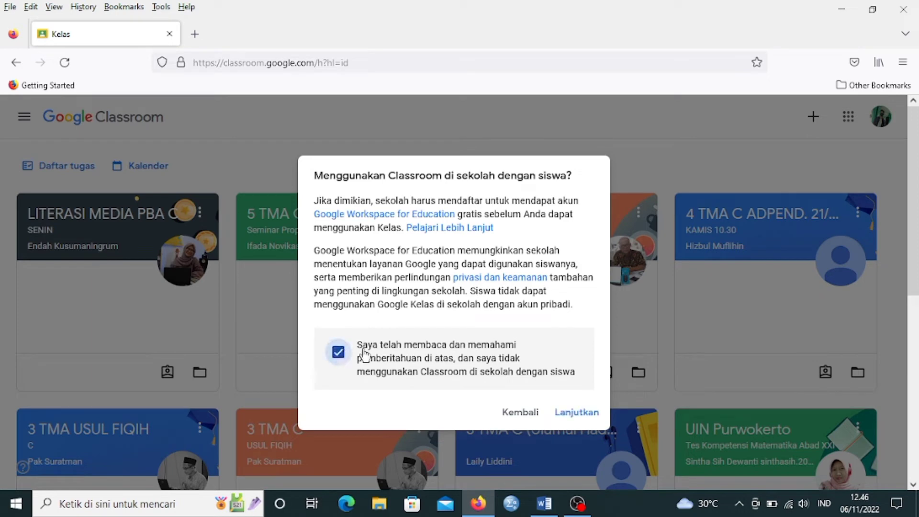
left_click(576, 413)
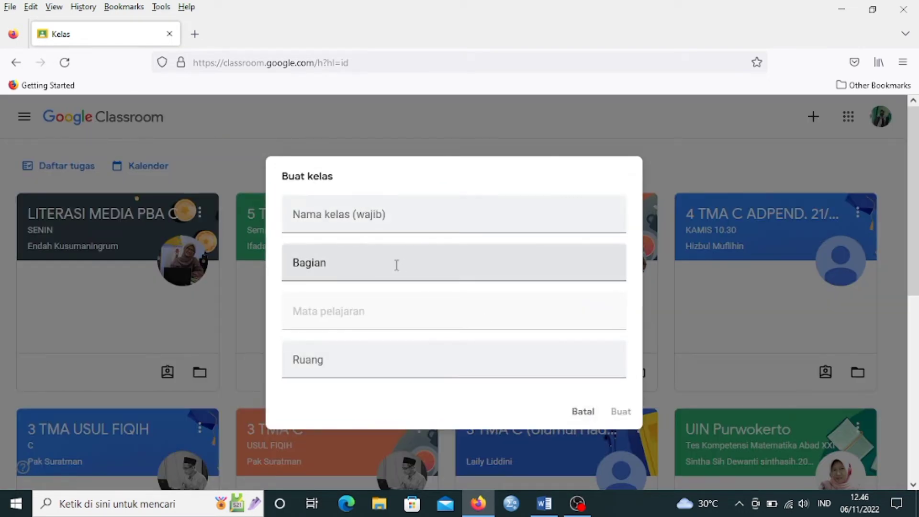
Create the class with the name 5 TMA and the subject Bahasa Indonesia.
left_click(334, 215)
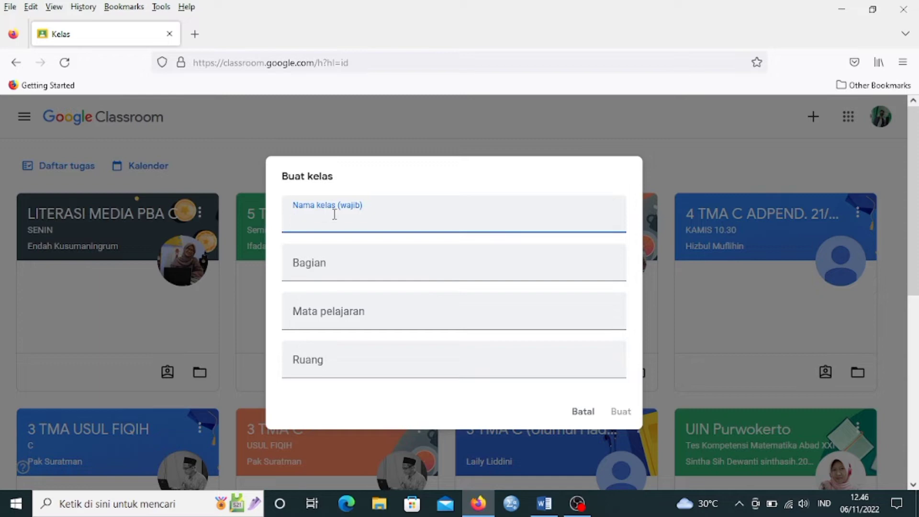
type("5 tma")
key("BackSpace")
key("BackSpace")
key("BackSpace")
type("TMA")
left_click(329, 314)
type("B")
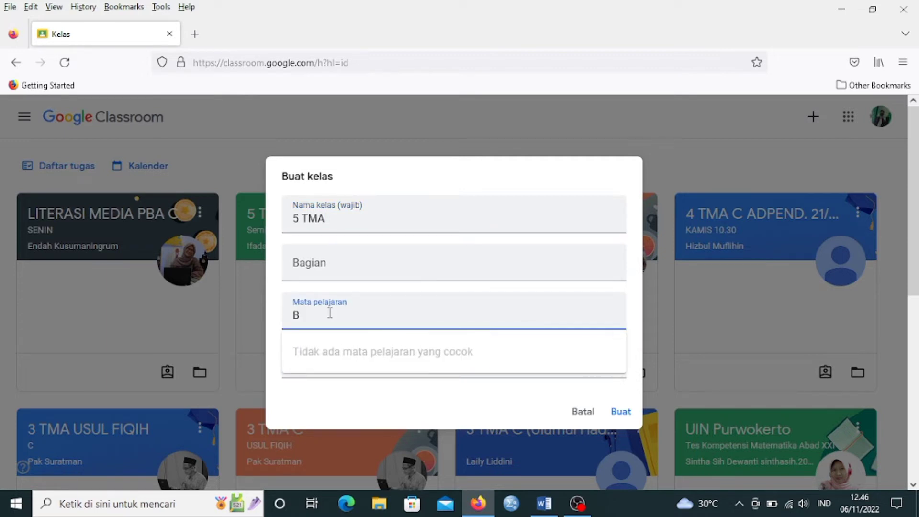
type("ahasa Indonesia")
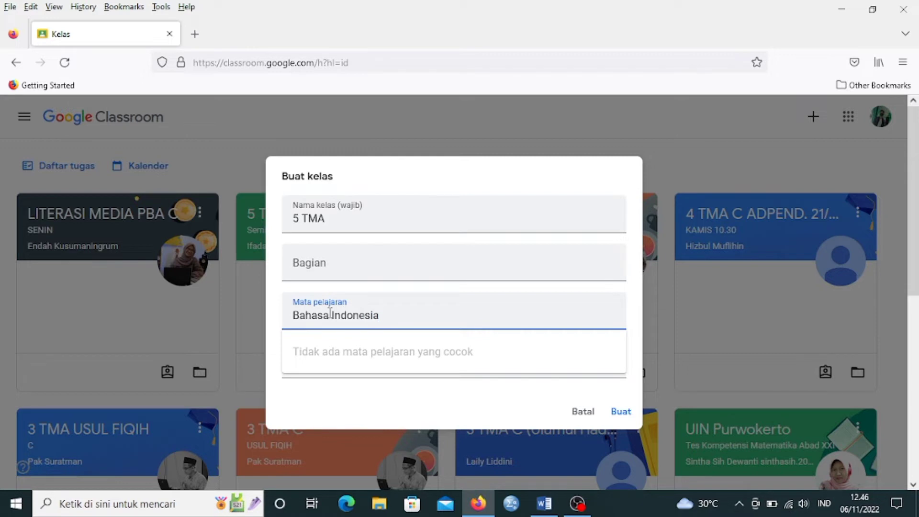
left_click(622, 411)
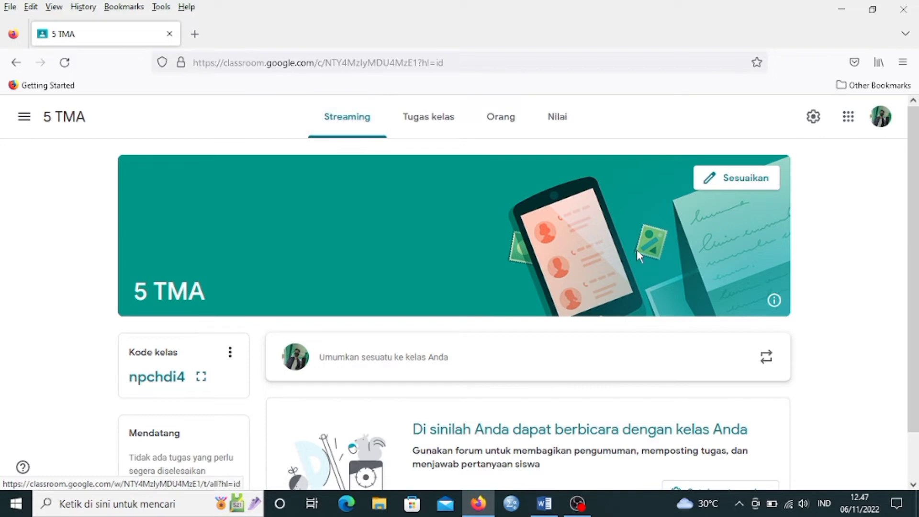
Start a new assignment (Tugas) in the 5 TMA classwork and dismiss the tip about posting or scheduling.
left_click_drag(913, 263, 530, 426)
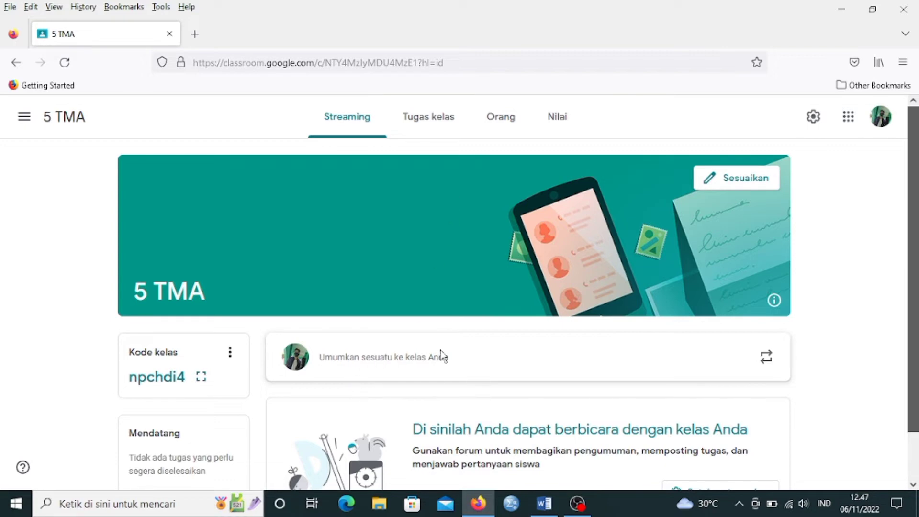
left_click(418, 122)
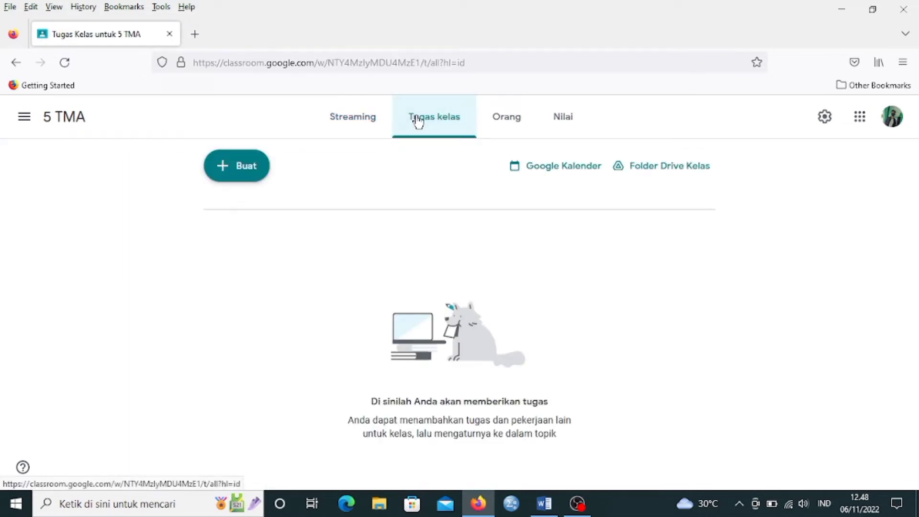
left_click(224, 171)
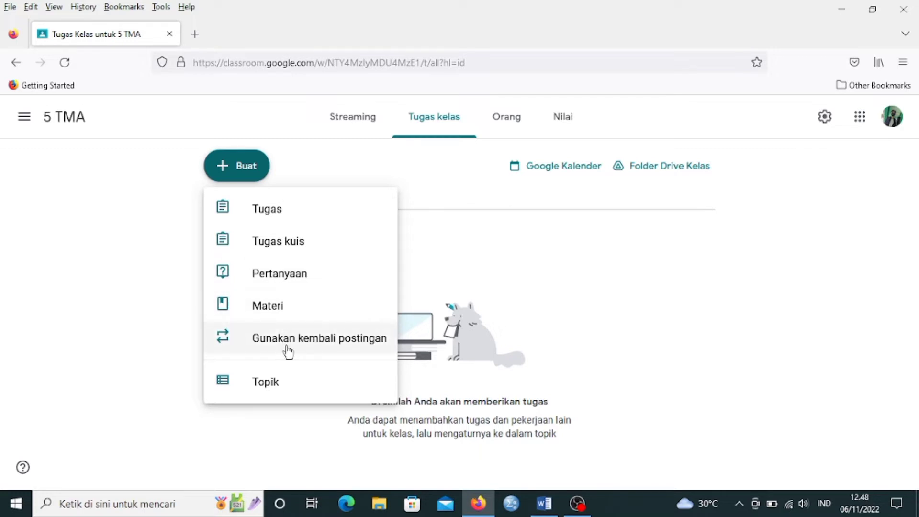
left_click(275, 218)
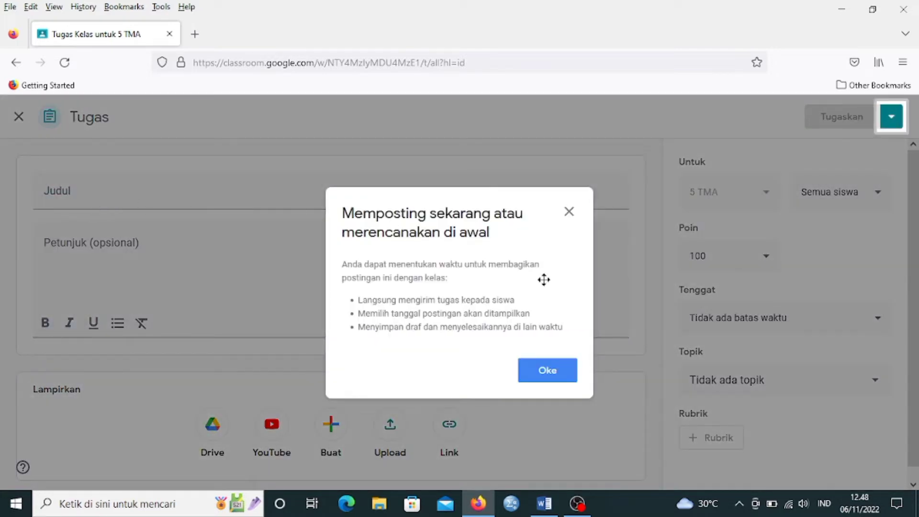
left_click(570, 212)
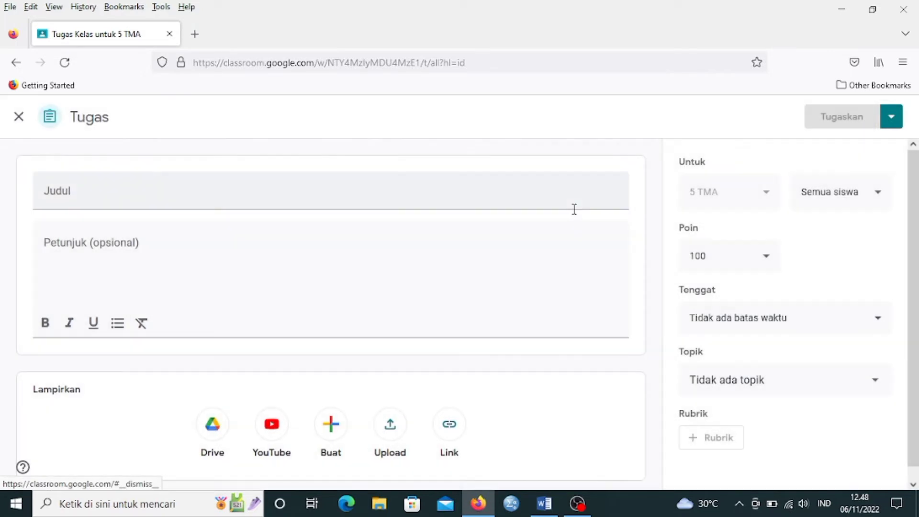
Title the assignment UTS and enter the instructions "Kerjakan sesuai dengan soal yang sudah ada.".
left_click(69, 199)
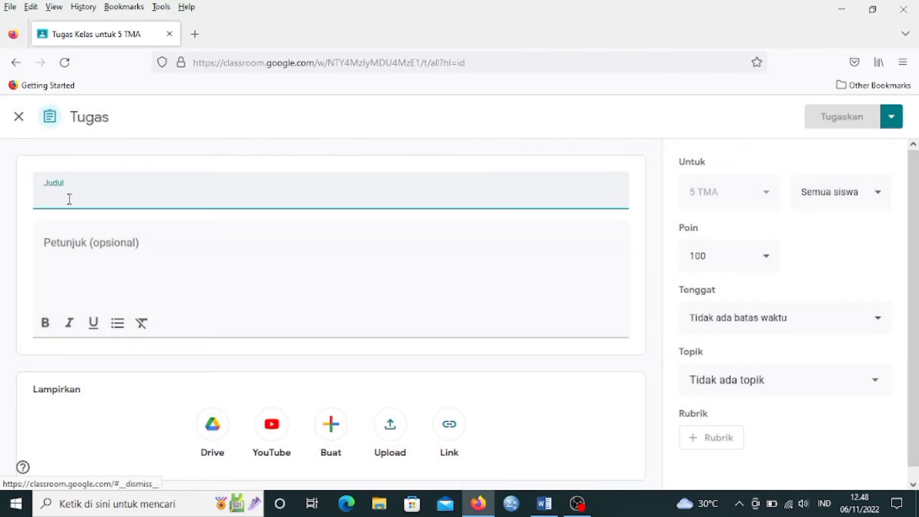
type("UT")
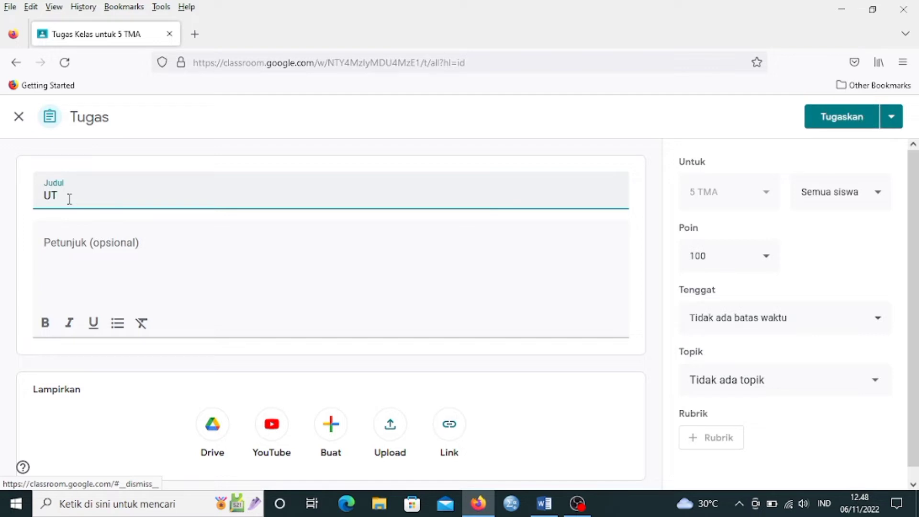
type("S")
left_click(102, 242)
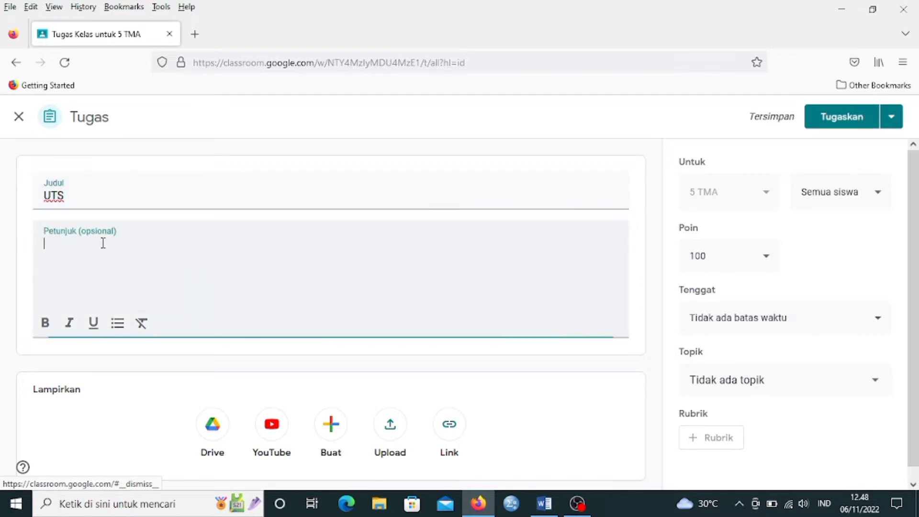
type("K")
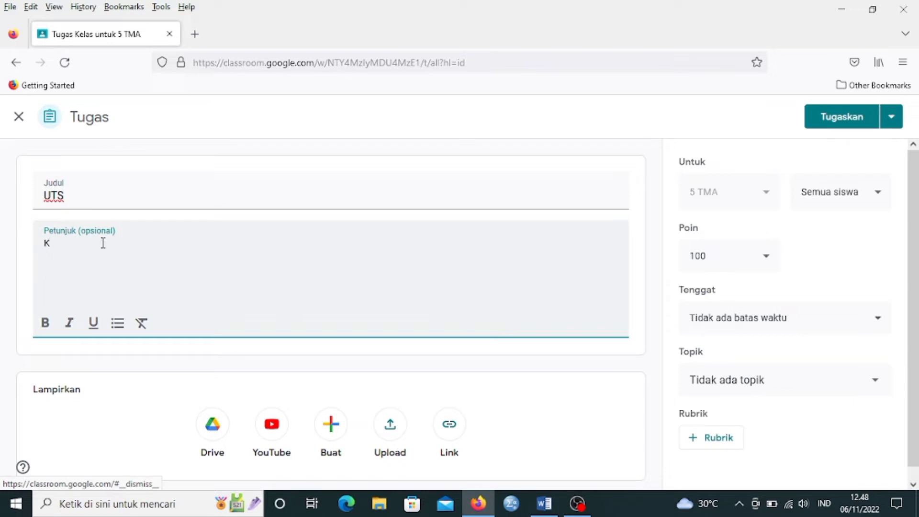
type("erjaka")
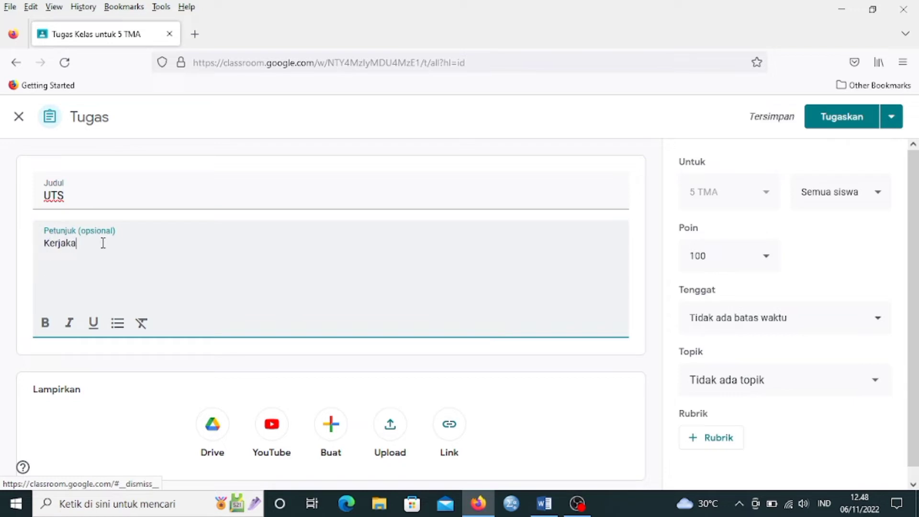
type("n sesuai dengan")
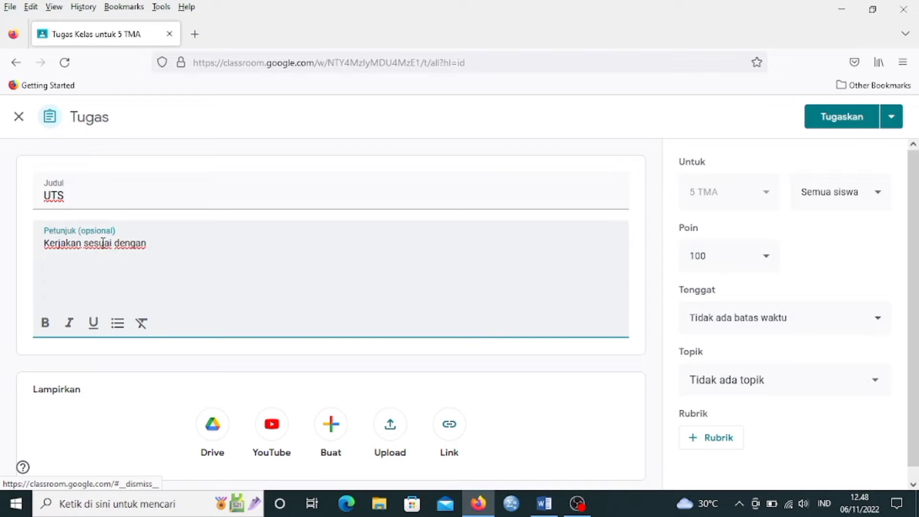
type(" soal yang s")
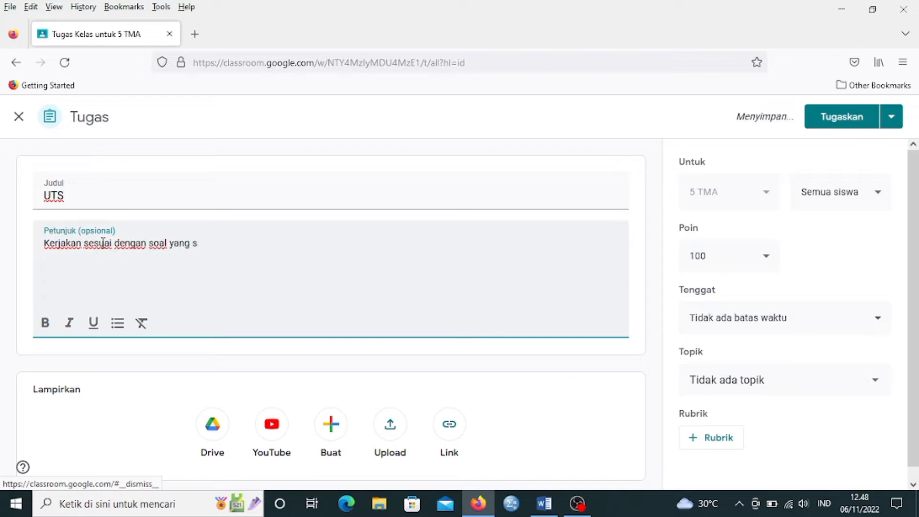
type("udah ada.")
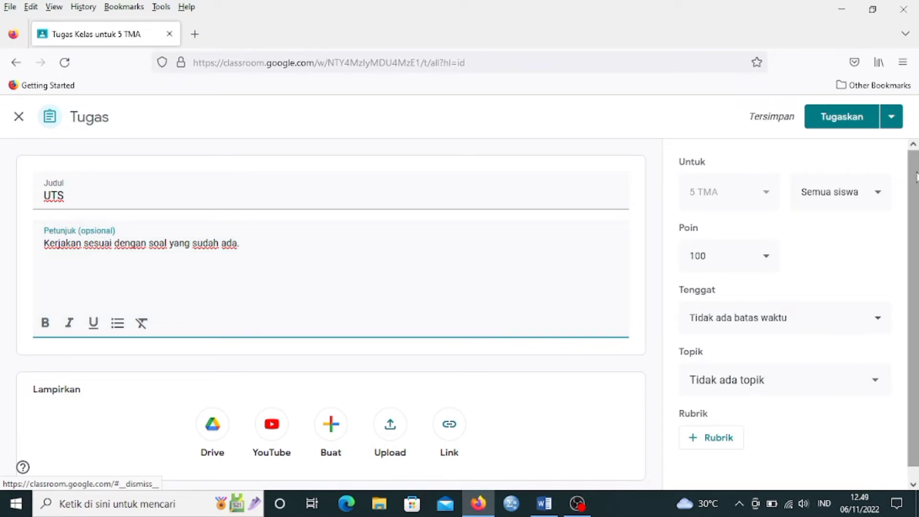
Schedule the UTS assignment for 7 Nov 2022 at 08.00.
left_click_drag(916, 174, 488, 362)
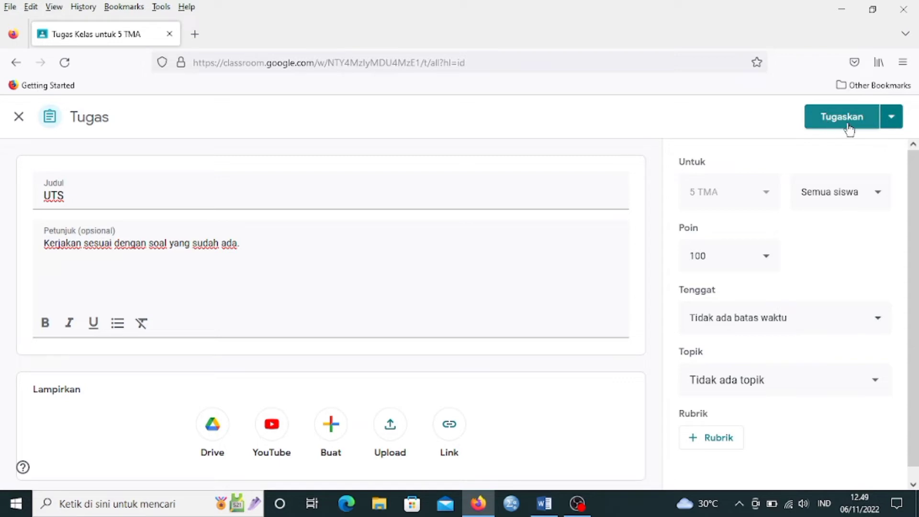
left_click(890, 123)
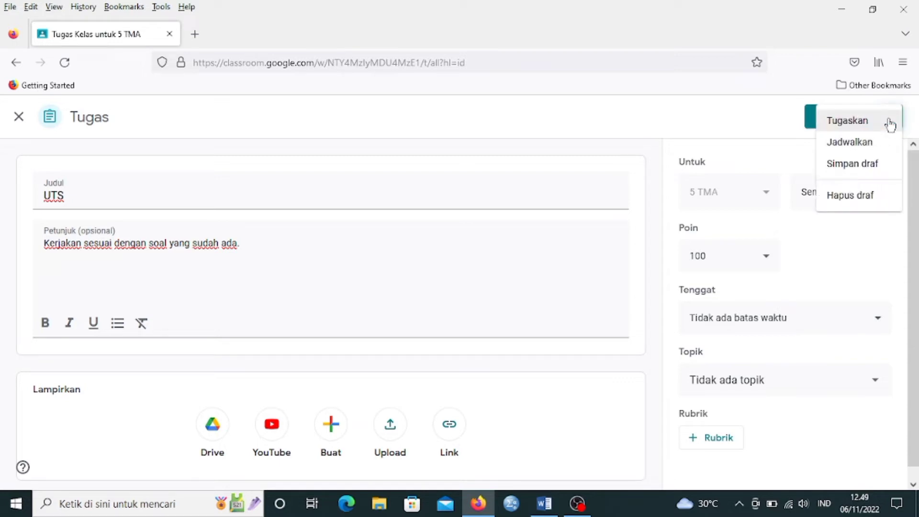
left_click(853, 147)
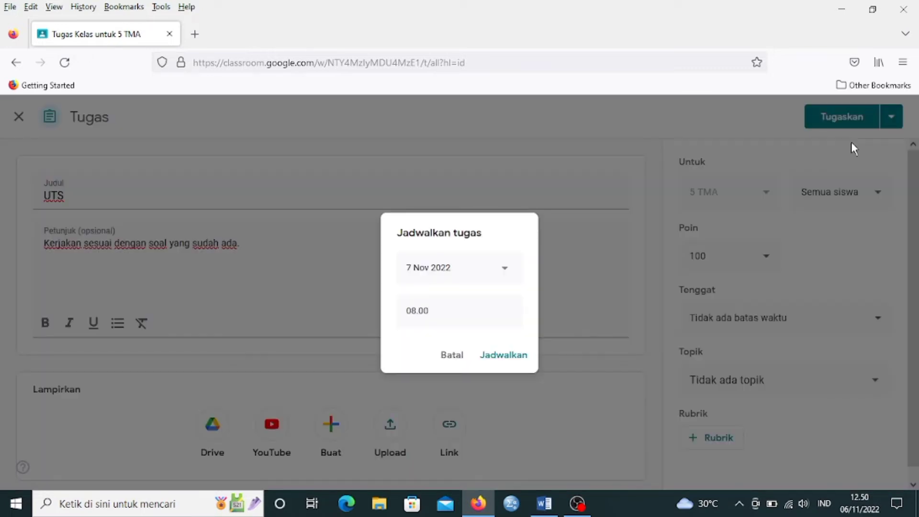
left_click(505, 269)
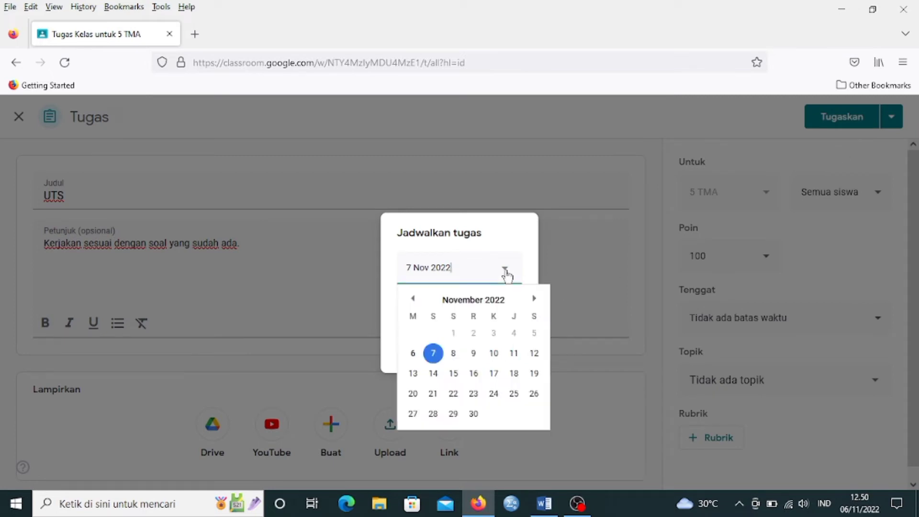
left_click(435, 354)
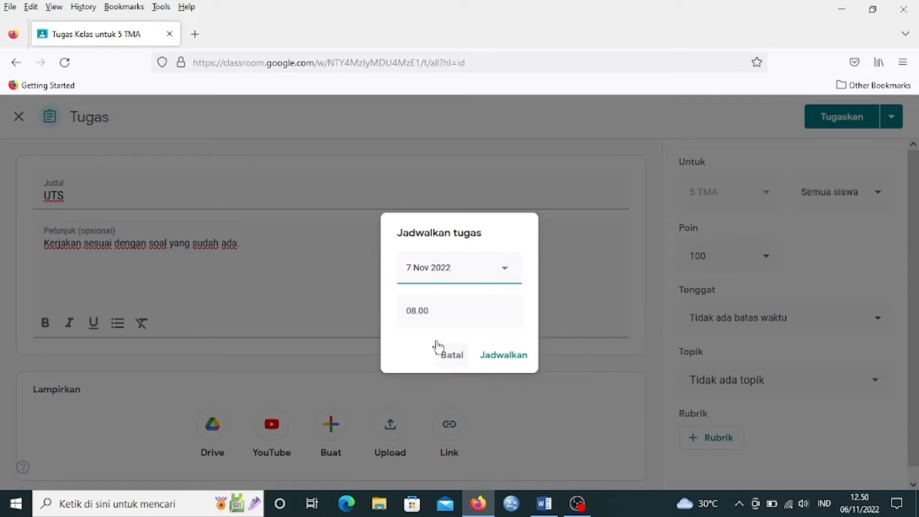
left_click(518, 360)
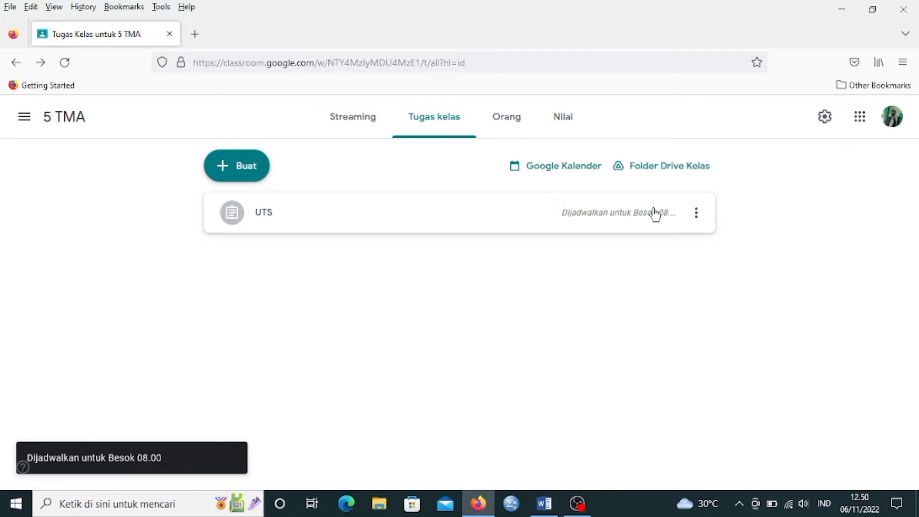
Reopen the scheduled UTS assignment for editing and remove its schedule.
left_click(696, 218)
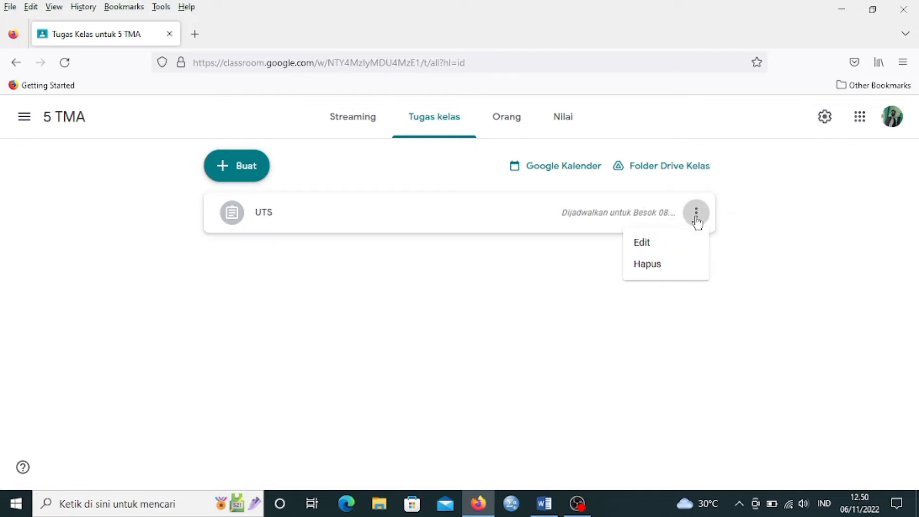
left_click(653, 247)
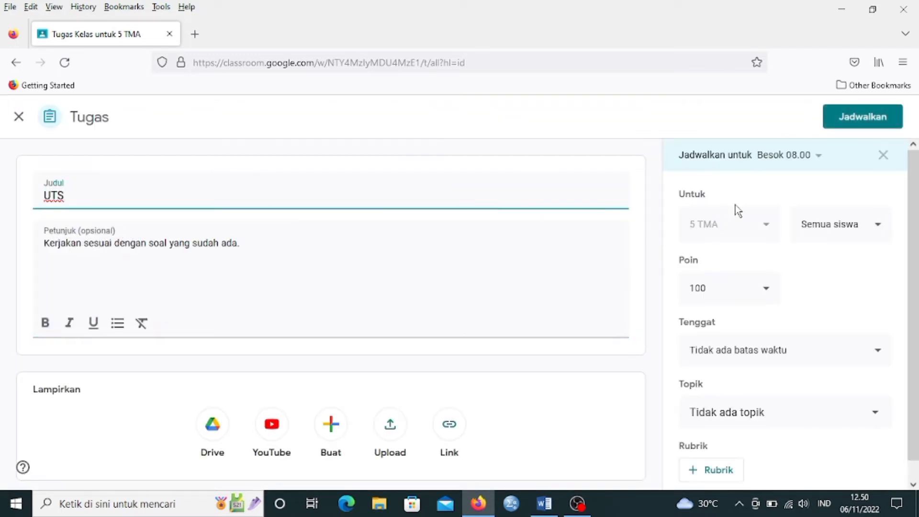
left_click(881, 156)
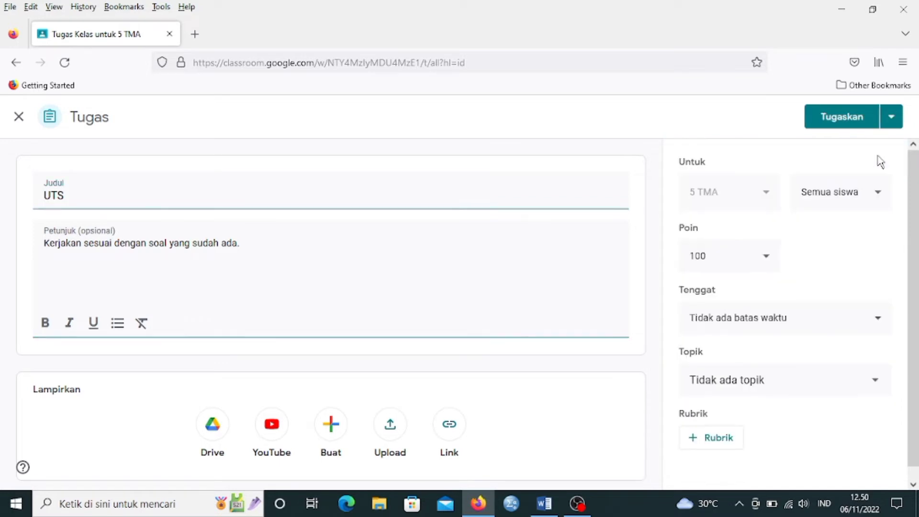
Assign the UTS assignment to all students of 5 TMA immediately.
left_click(891, 120)
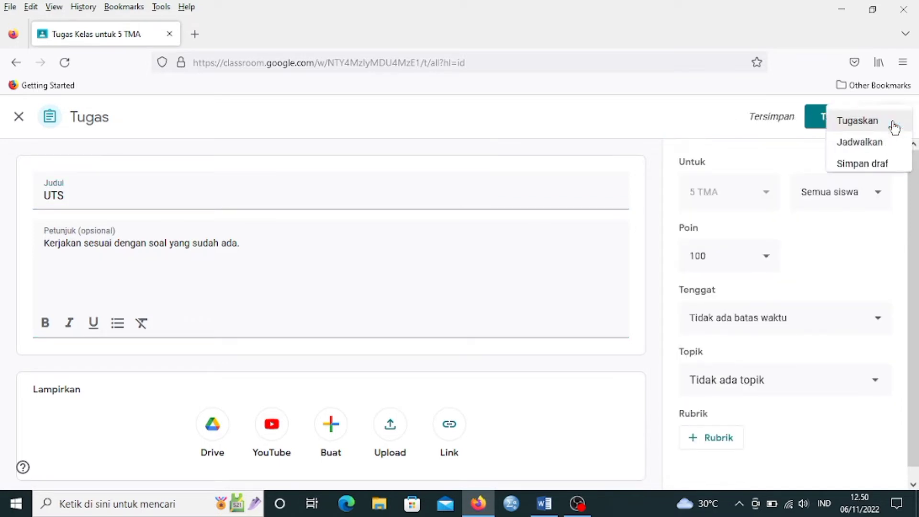
left_click(859, 127)
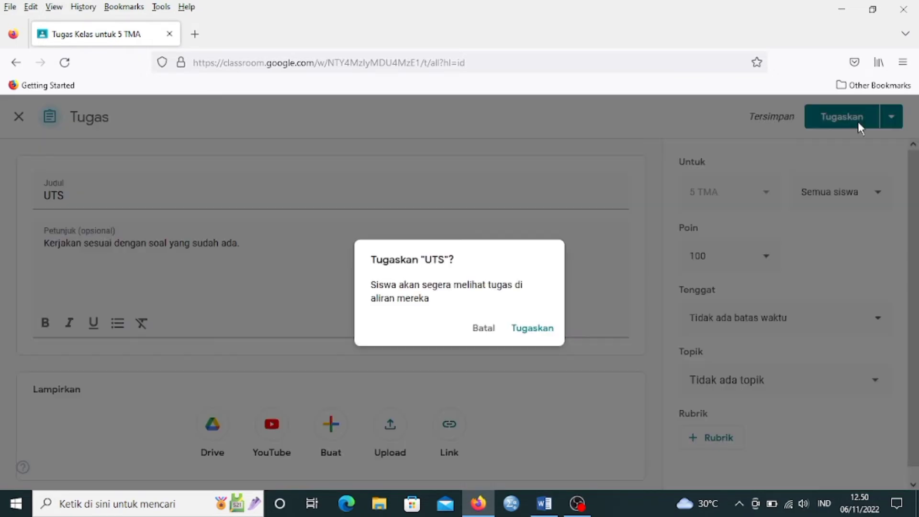
left_click(525, 338)
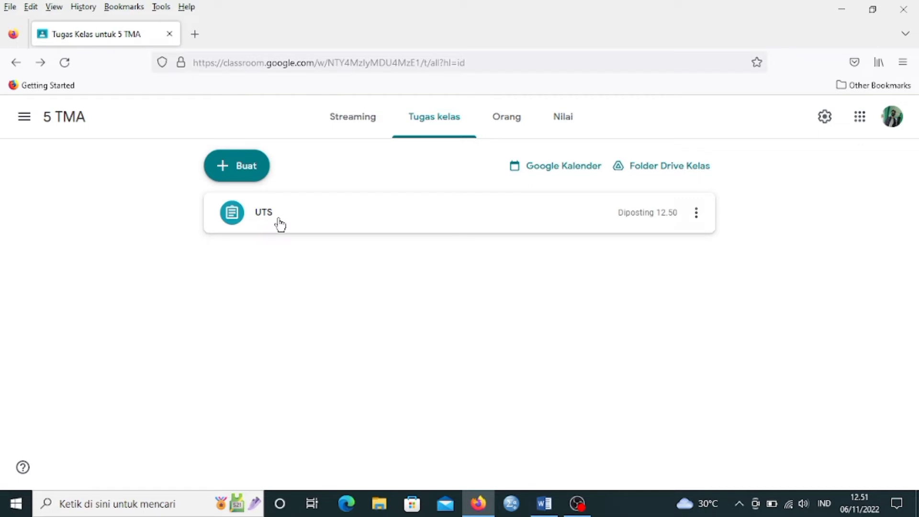
Look through the people page and the stream of the 5 TMA class.
left_click(518, 125)
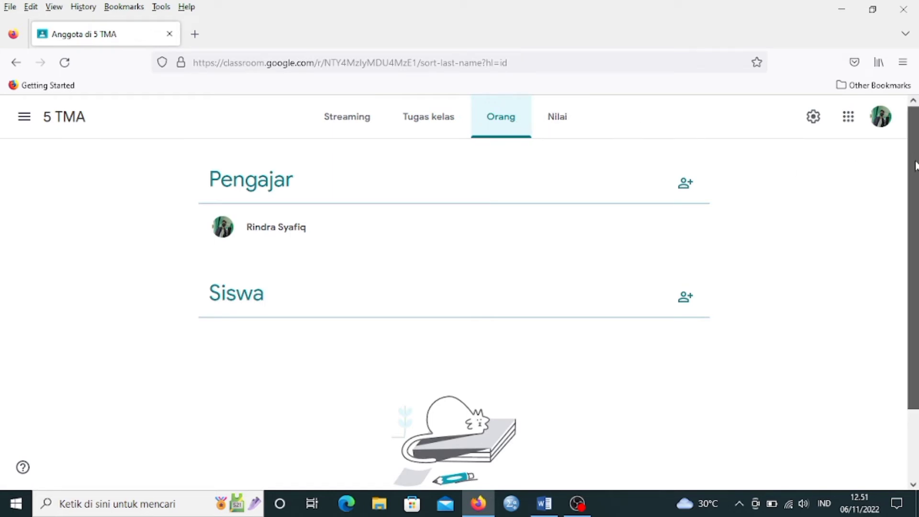
left_click_drag(916, 162, 410, 292)
left_click_drag(916, 291, 914, 390)
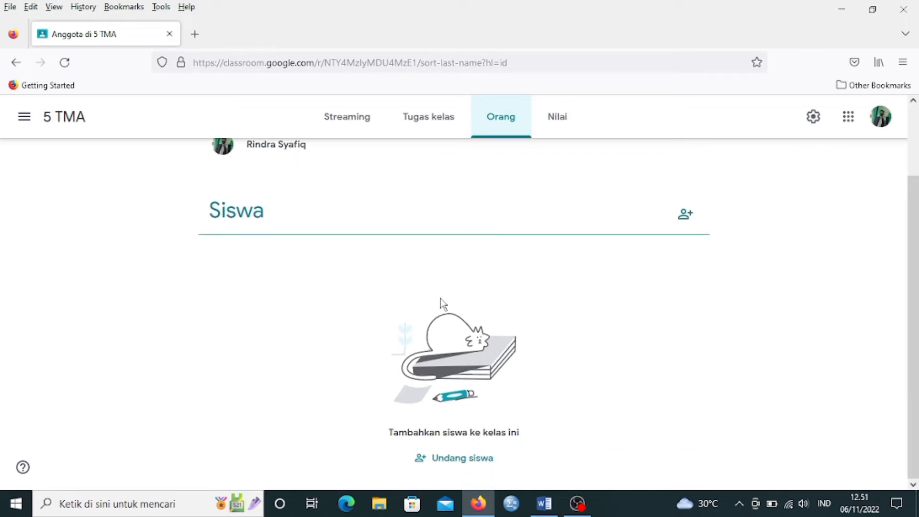
left_click(360, 125)
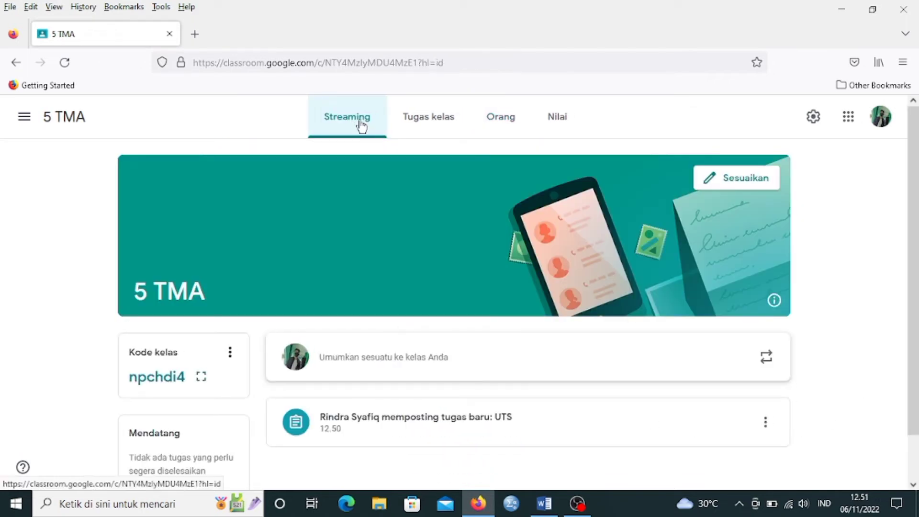
scroll(917, 261, "down", 2)
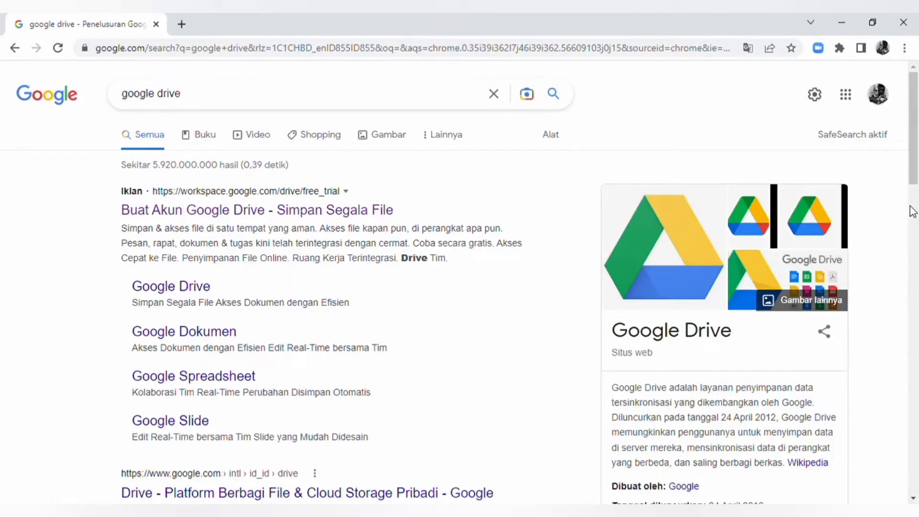
Open Google Drive from the search results and upload the file F_KD_Ket_Bahasa Inggris_Kelas 7A (4) from the 7a folder.
left_click_drag(913, 179, 913, 246)
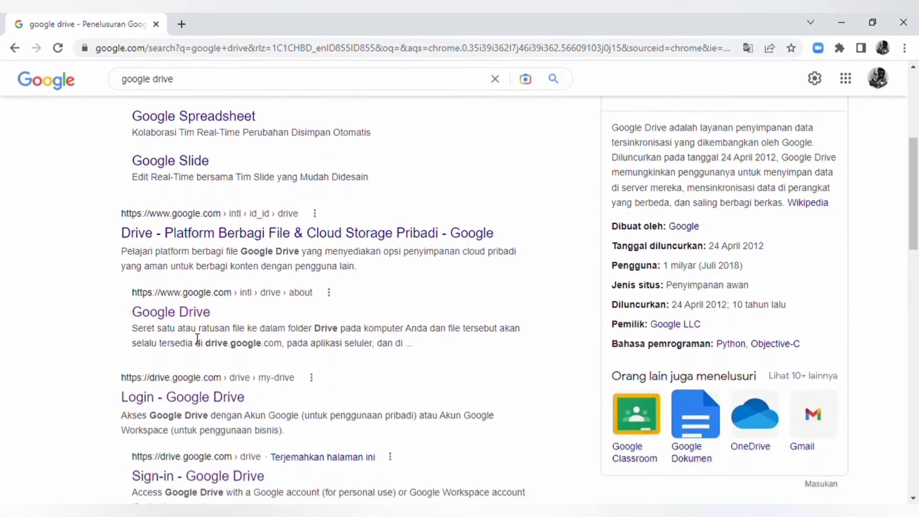
left_click(189, 406)
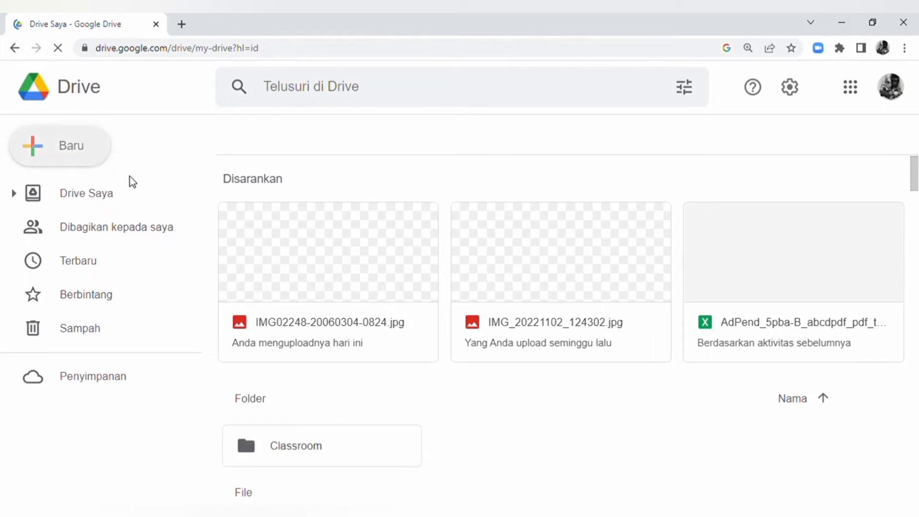
left_click(91, 155)
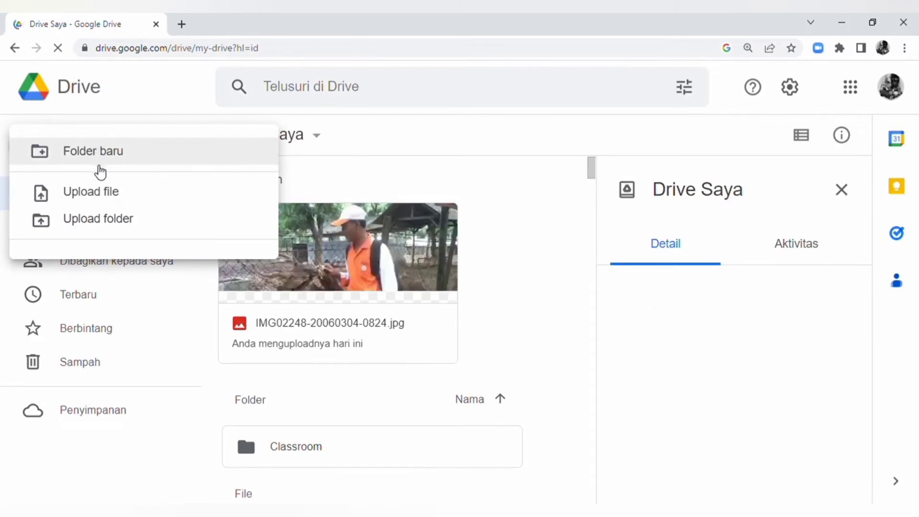
left_click(94, 191)
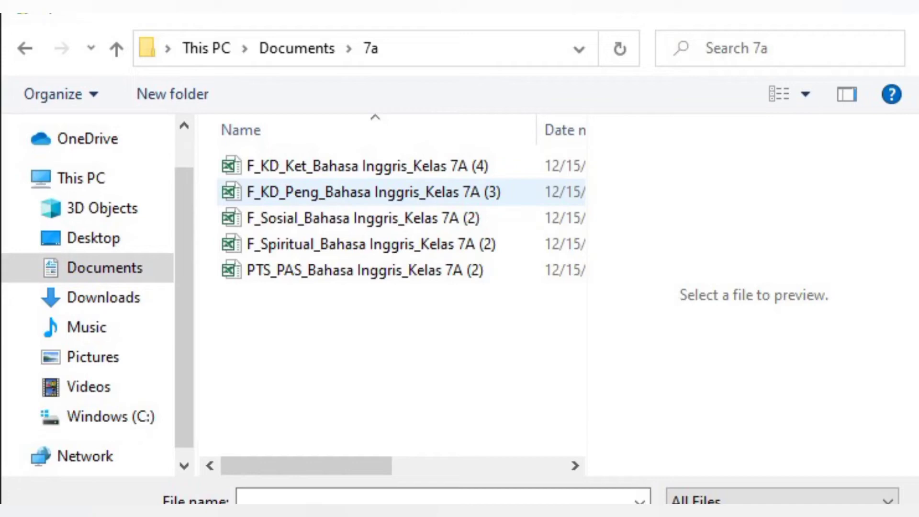
left_click(367, 167)
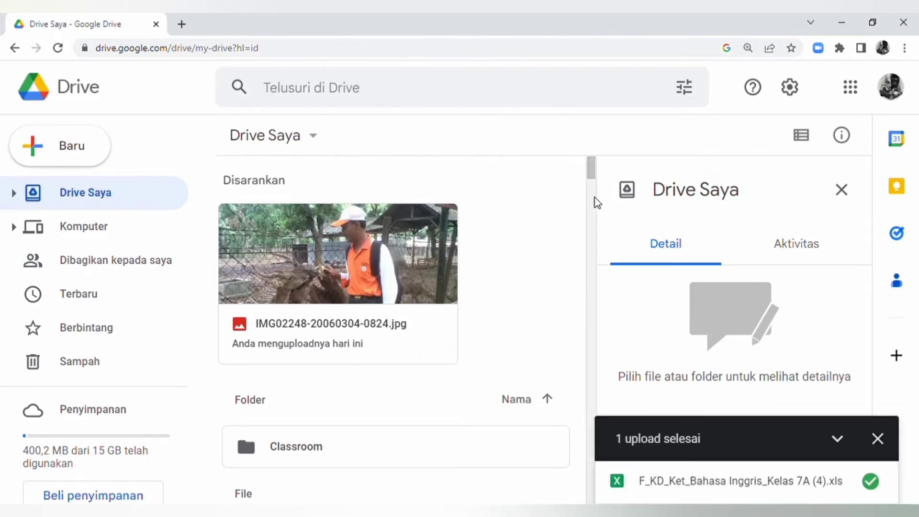
Select the uploaded F_KD_Ket_Bahasa Inggris_Kelas 7A (4).xls, dismiss the upload notice and open the file's access management.
left_click_drag(591, 176, 585, 236)
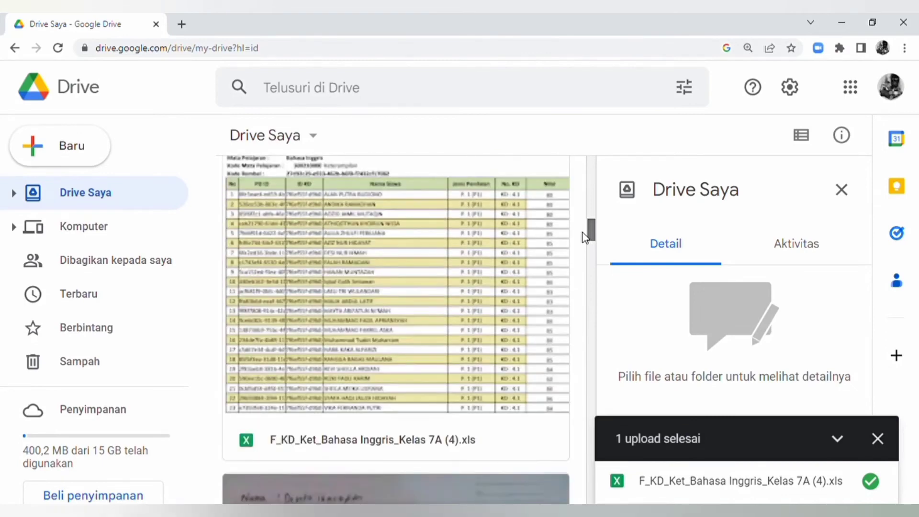
left_click(447, 225)
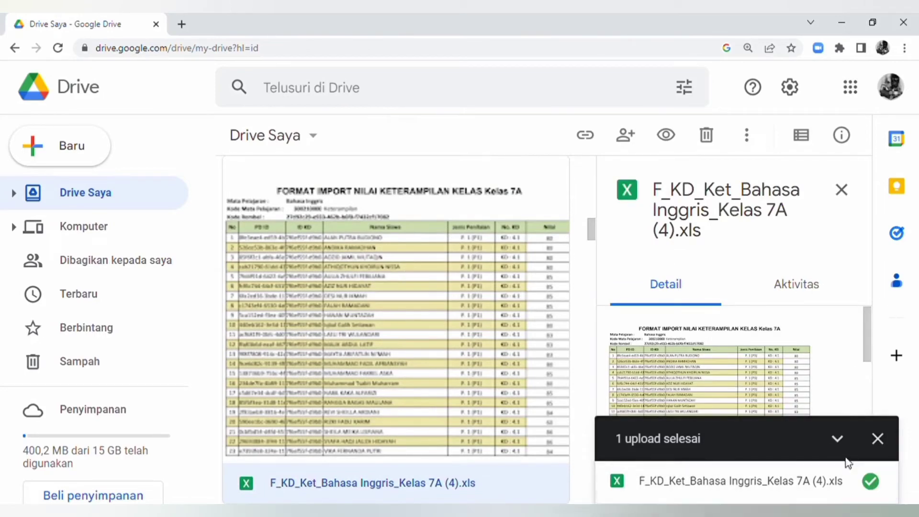
left_click(880, 438)
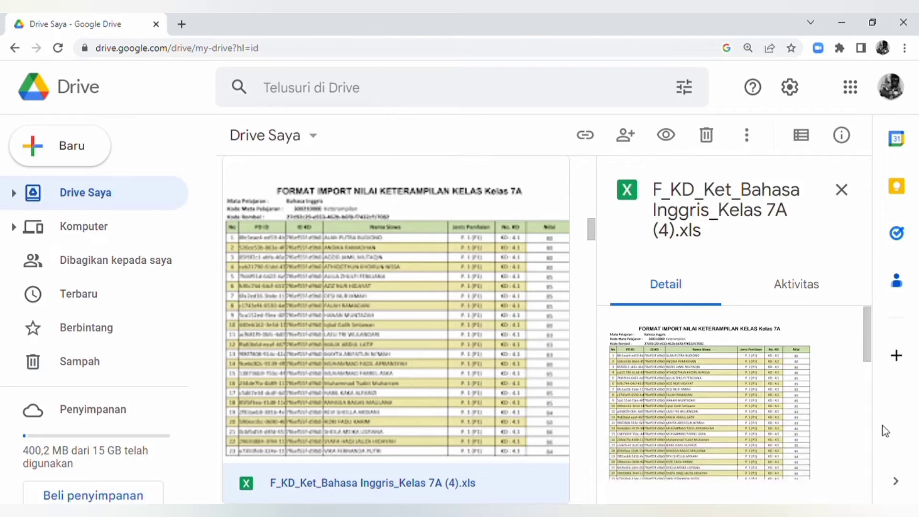
left_click_drag(867, 361, 864, 426)
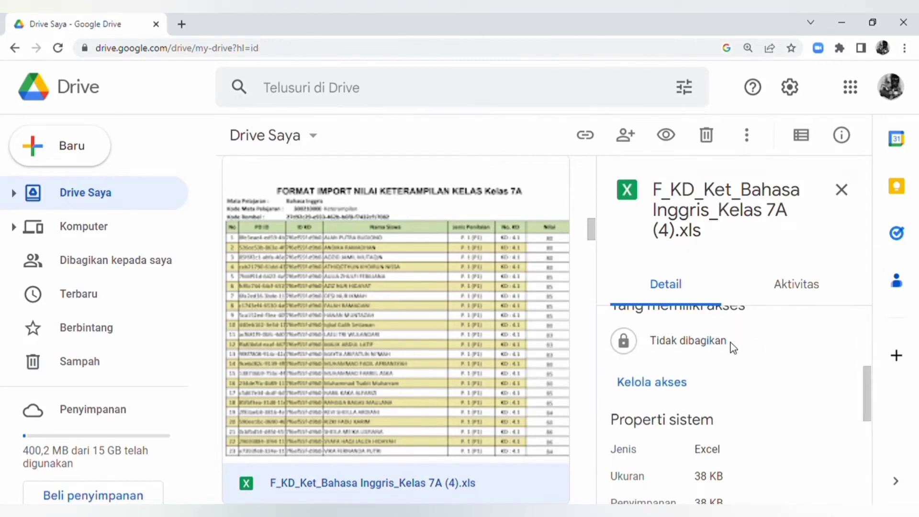
left_click(629, 382)
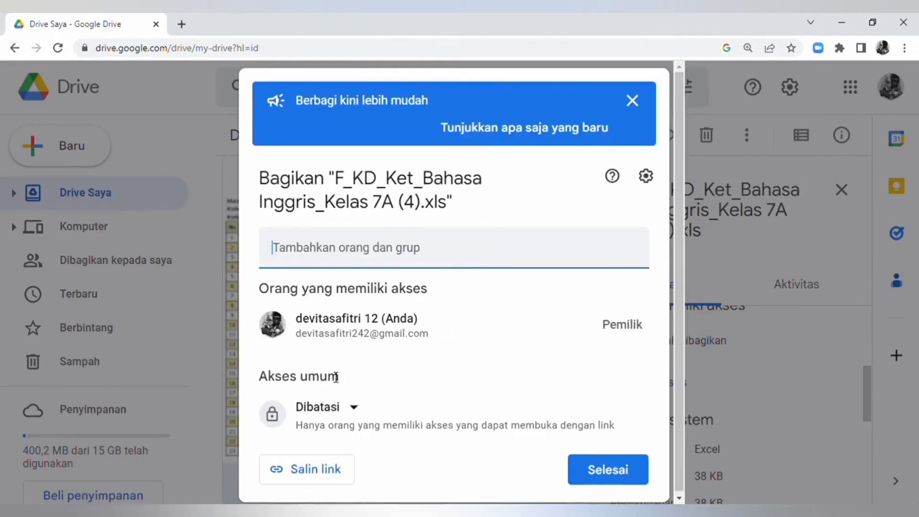
Set the file's general access to "Siapa saja yang memiliki link" and show the roles available for link holders.
left_click(341, 414)
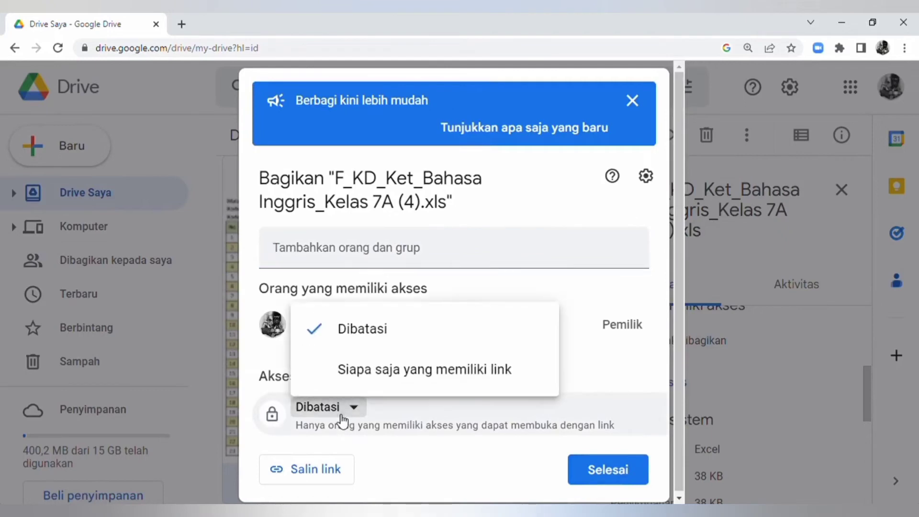
left_click(342, 380)
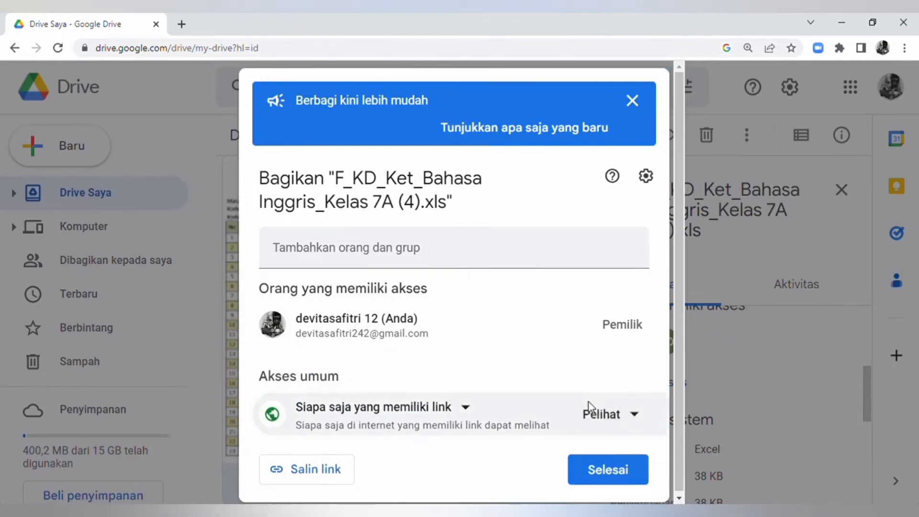
left_click(595, 415)
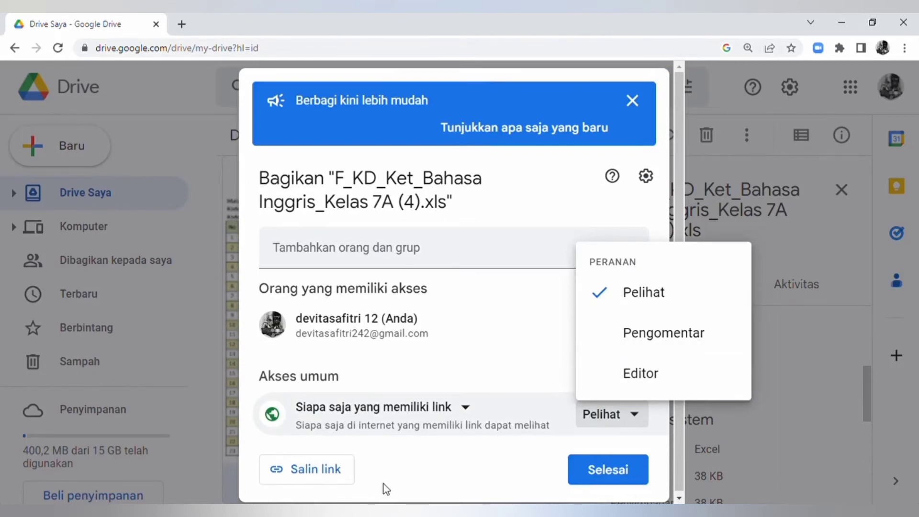
Set the file's general access back to Dibatasi and finish the sharing settings.
left_click(406, 410)
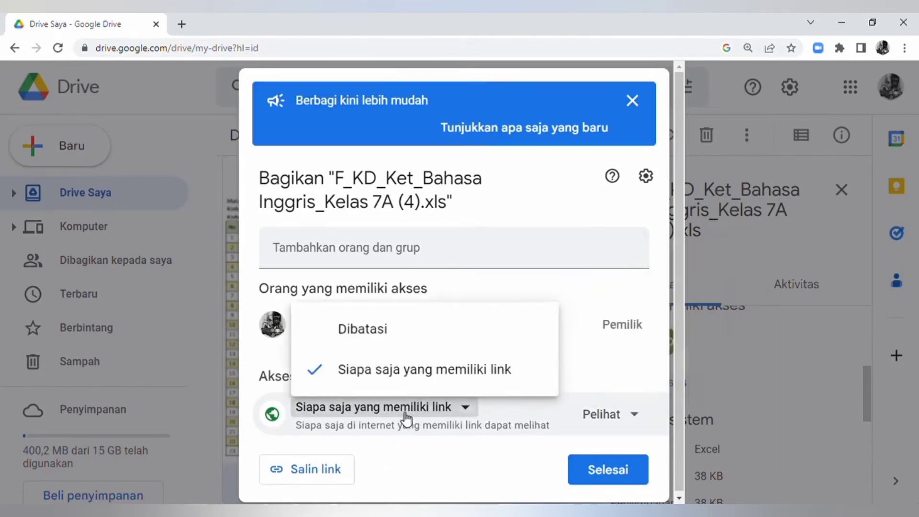
left_click(371, 333)
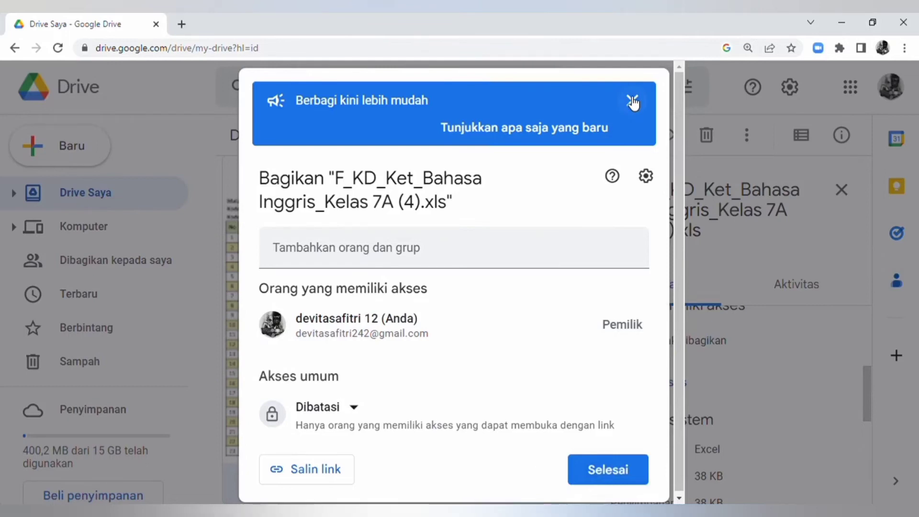
left_click(589, 471)
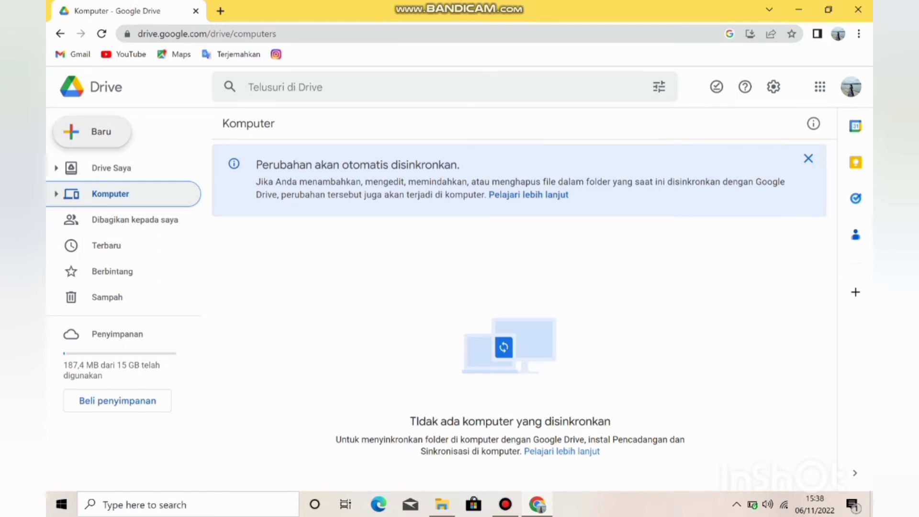
Create a blank Google Spreadsheet from Drive and name it "Daftar Nama Kelas Literasi Media".
left_click(90, 131)
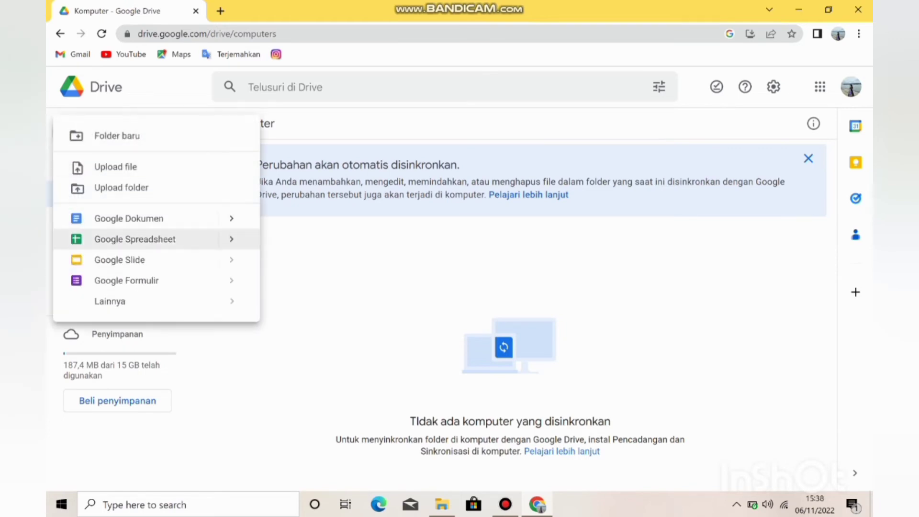
left_click(135, 239)
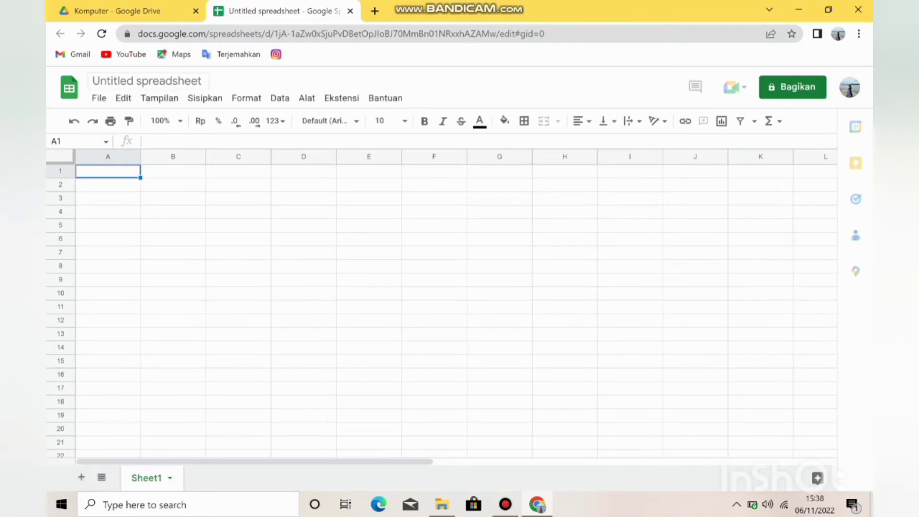
left_click(144, 80)
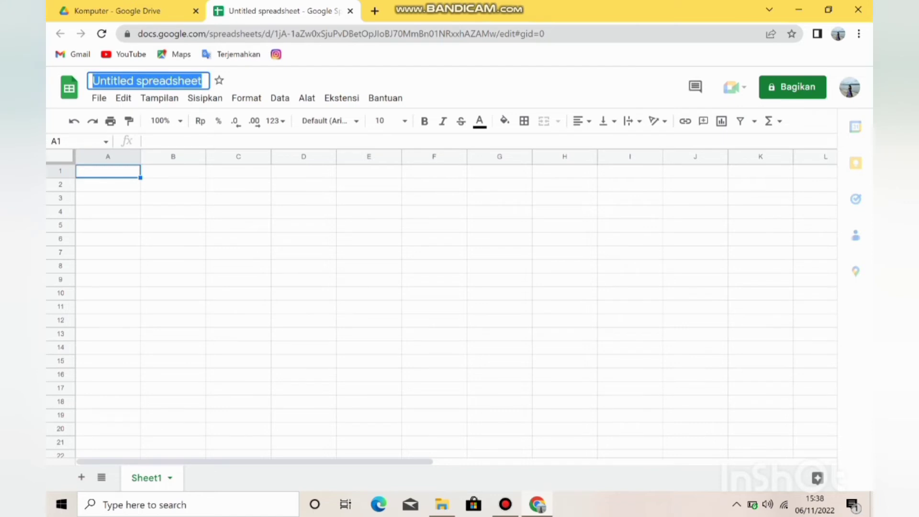
key("BackSpace")
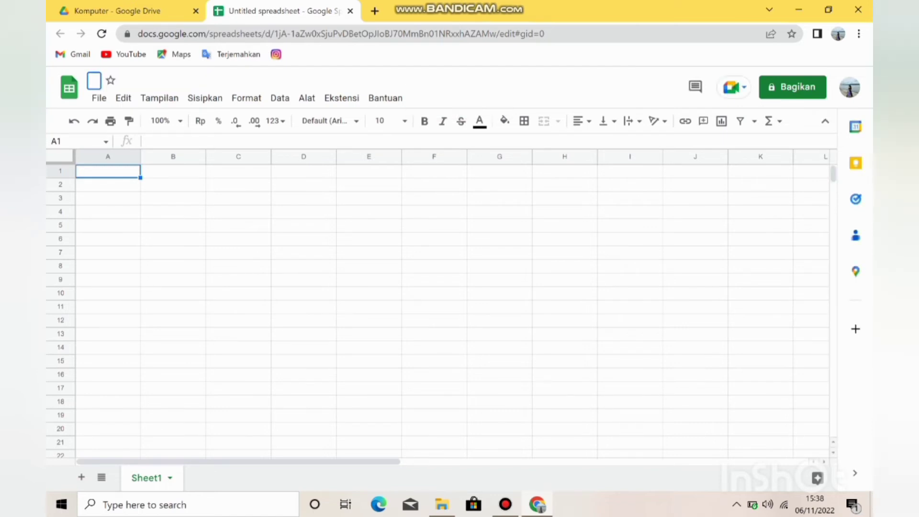
type("Daftar")
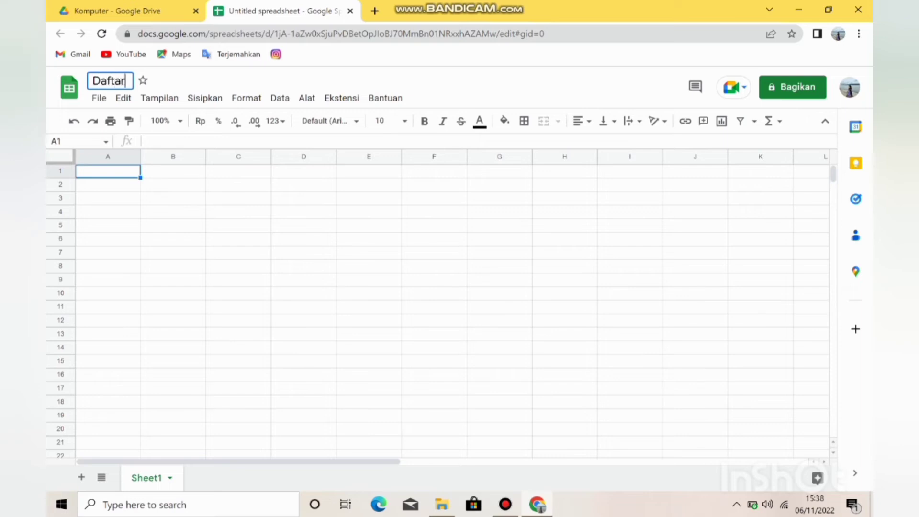
type(" Nama K")
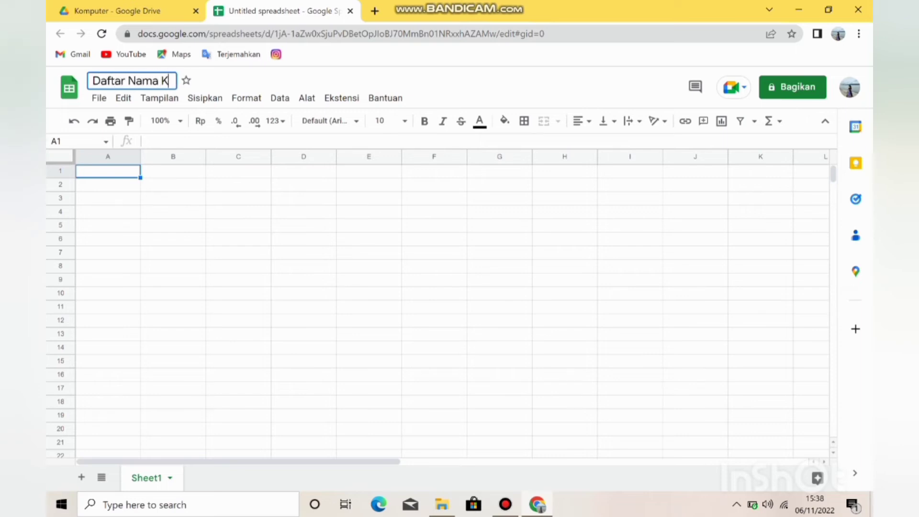
type("elas Lu")
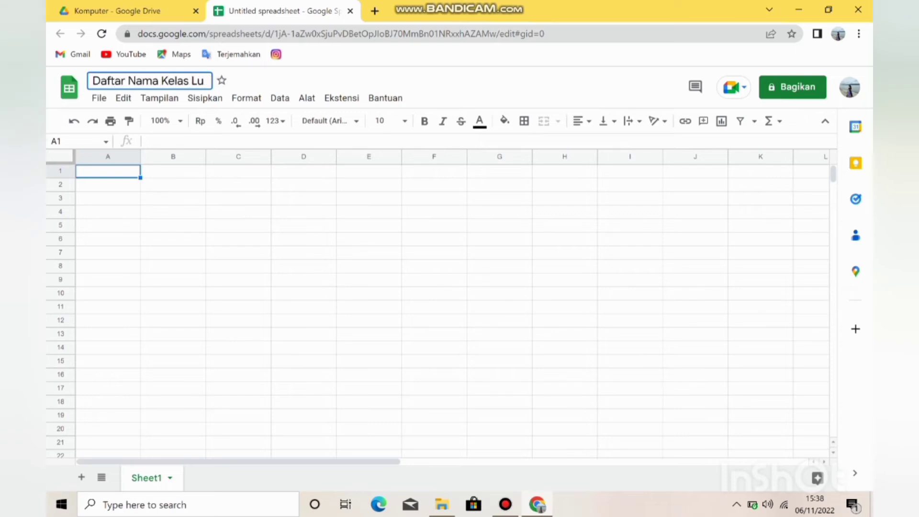
key("BackSpace")
type("iterasi Media")
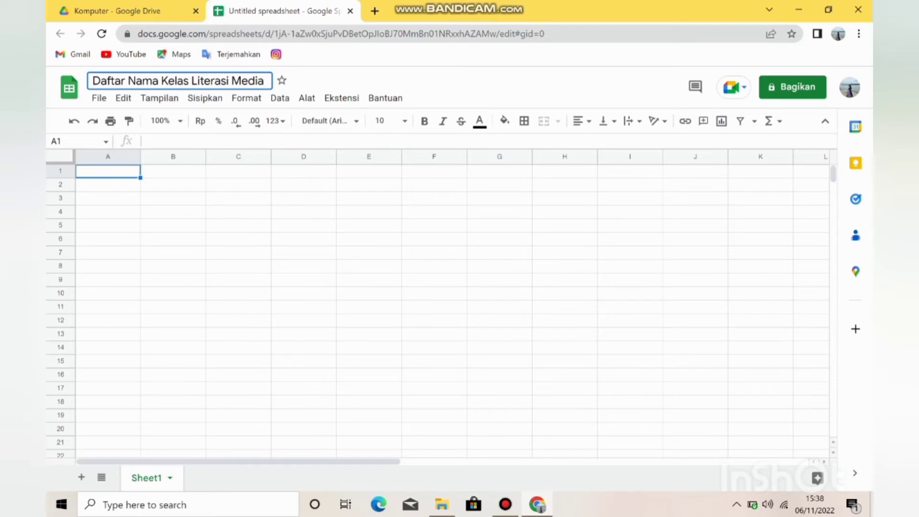
key("Return")
Enter the column headings No, Nama and NIM in cells A1 to C1.
type("No")
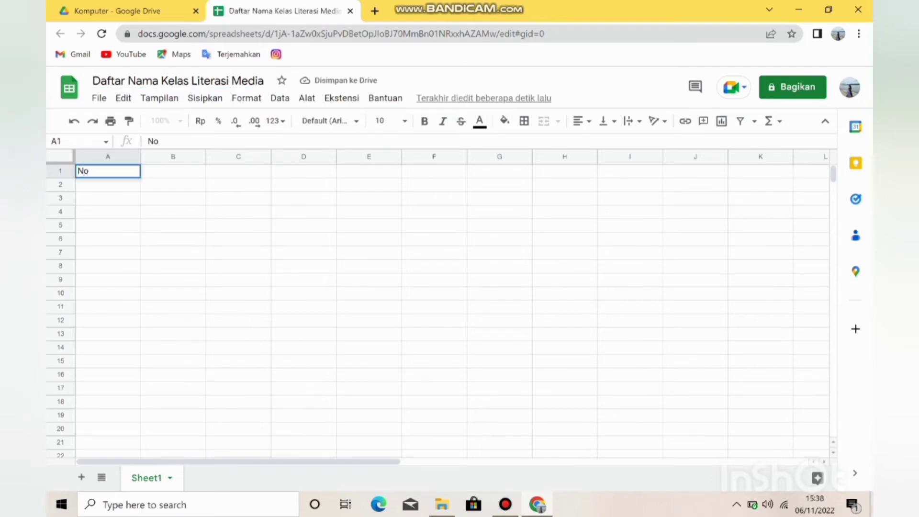
key("Tab")
type("Nama")
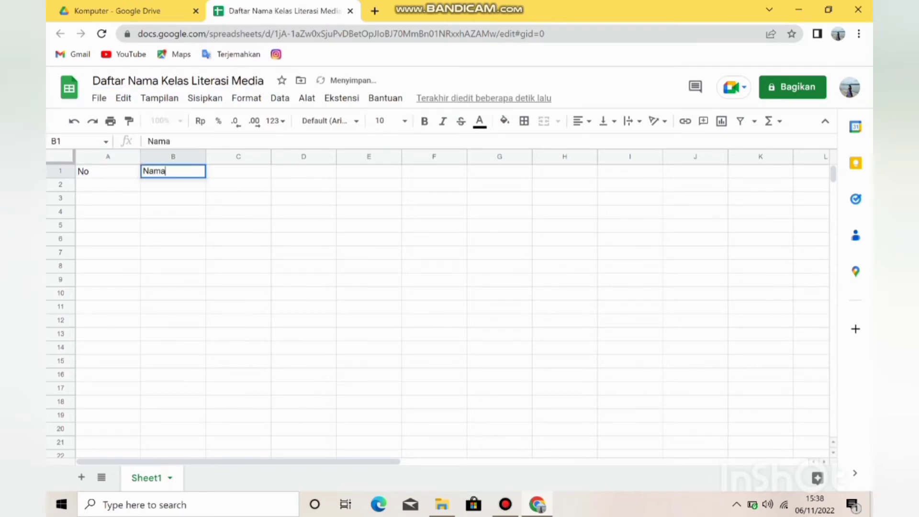
key("Tab")
type("NIM")
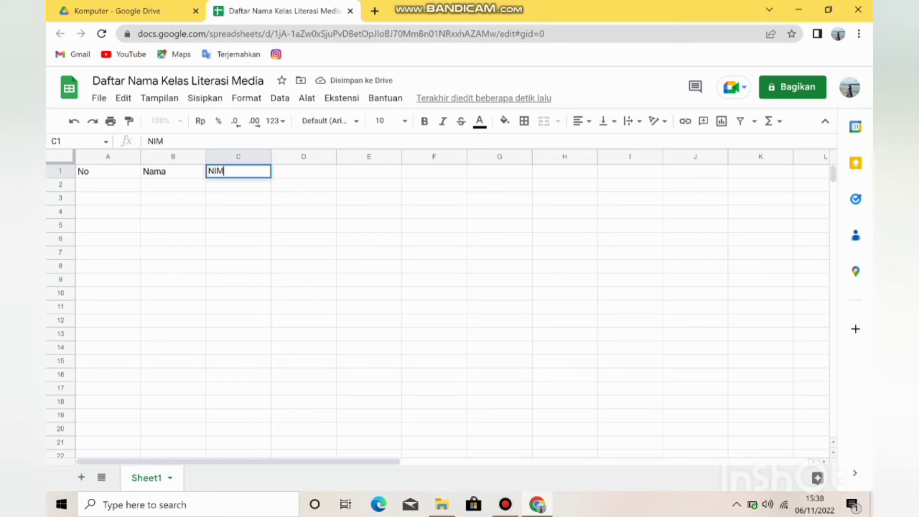
Centre the contents of A1:C7 horizontally and apply all borders to the range.
mouse_move(107, 171)
left_mouse_down()
mouse_move(236, 211)
mouse_move(238, 252)
left_mouse_up()
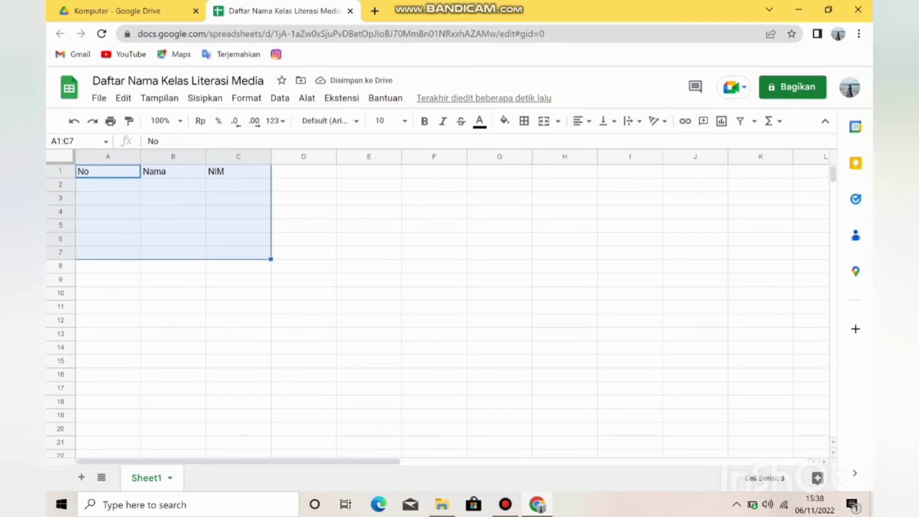
left_click(581, 121)
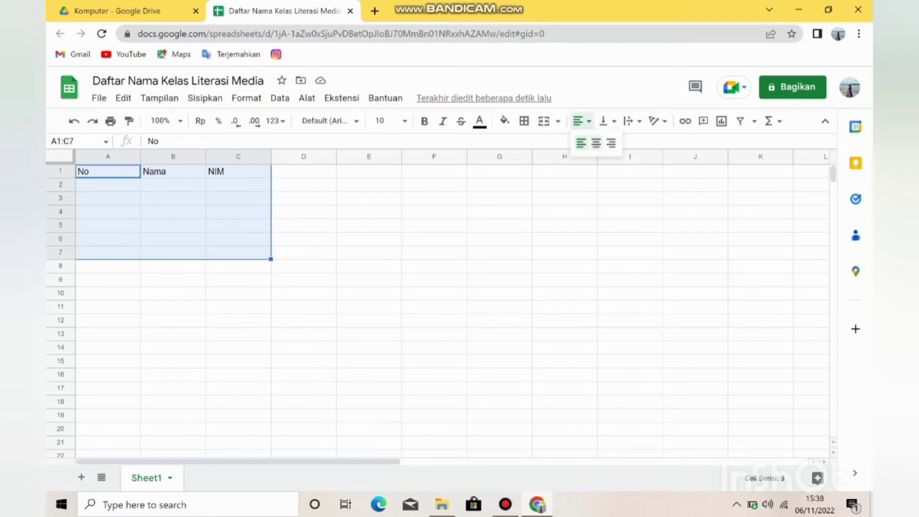
left_click(596, 142)
left_click(524, 121)
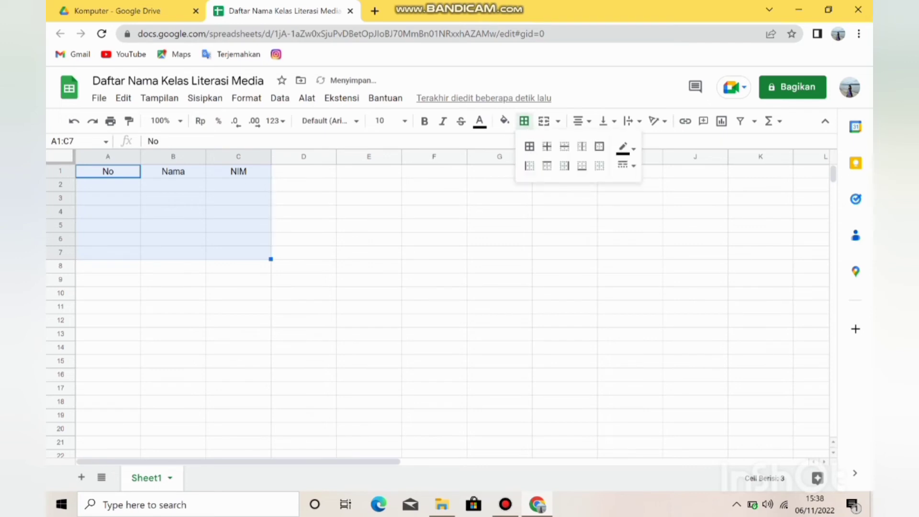
left_click(529, 147)
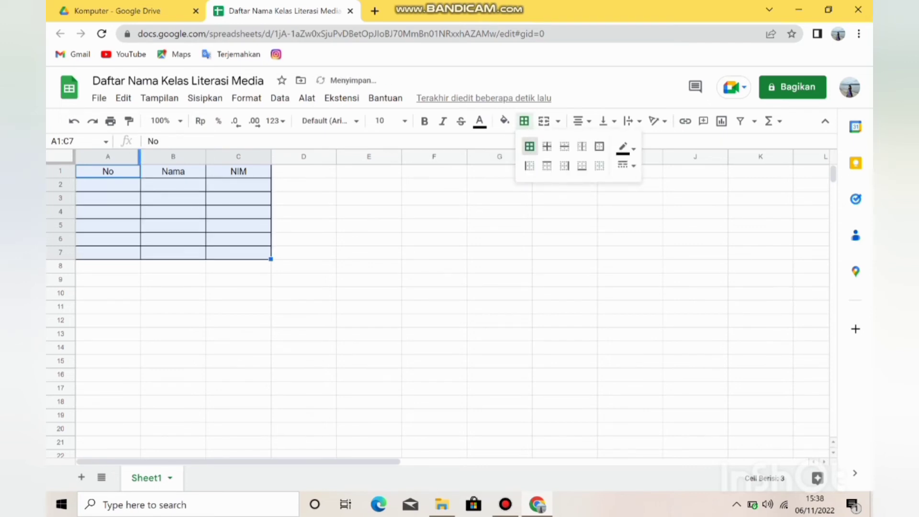
Narrow column A of the class list table to fit the short No entries.
left_click_drag(139, 156, 119, 156)
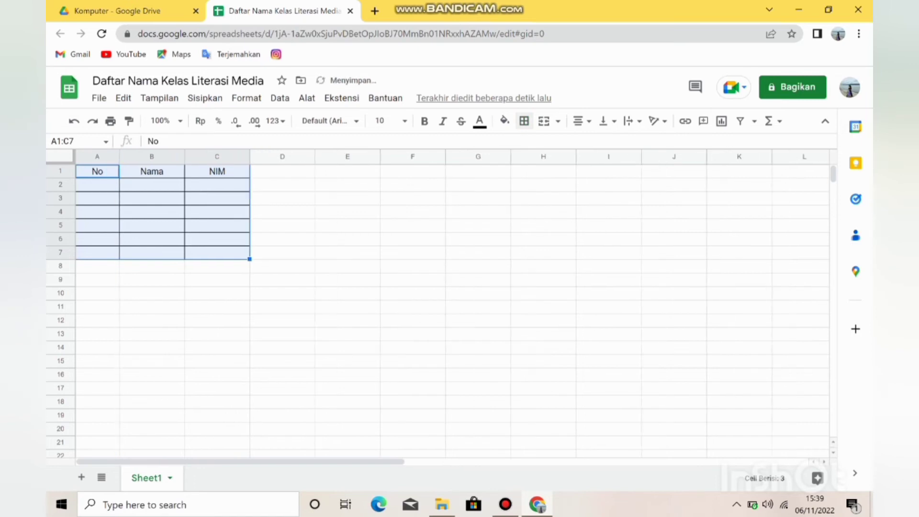
left_click(282, 266)
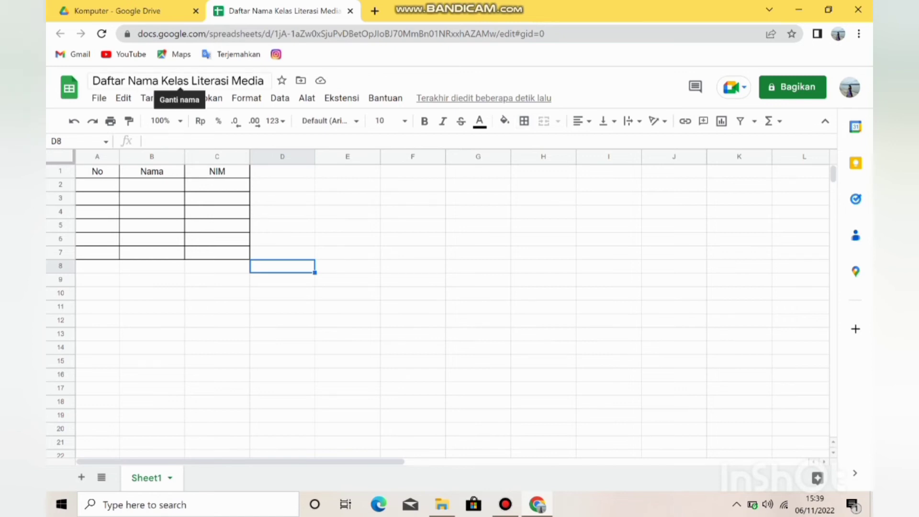
left_click(282, 225)
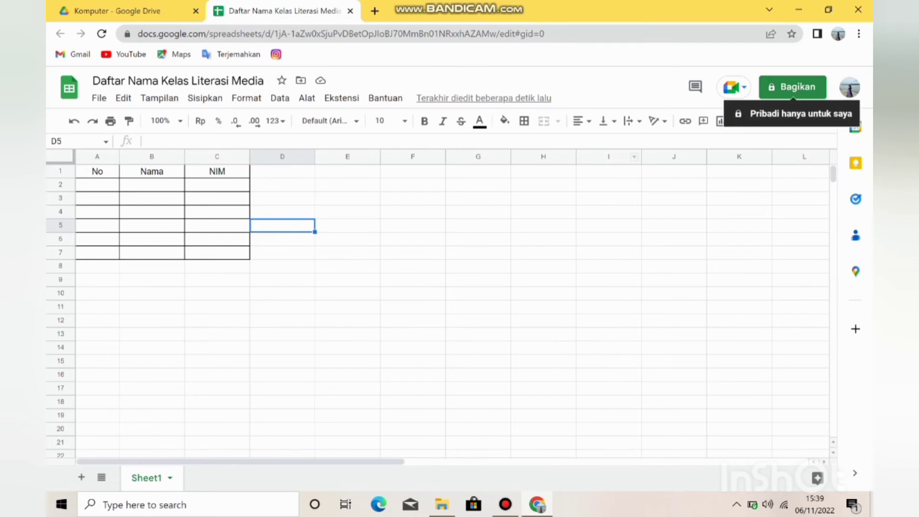
Set the spreadsheet's general access to Siapa saja yang memiliki link with the Editor role.
left_click(792, 87)
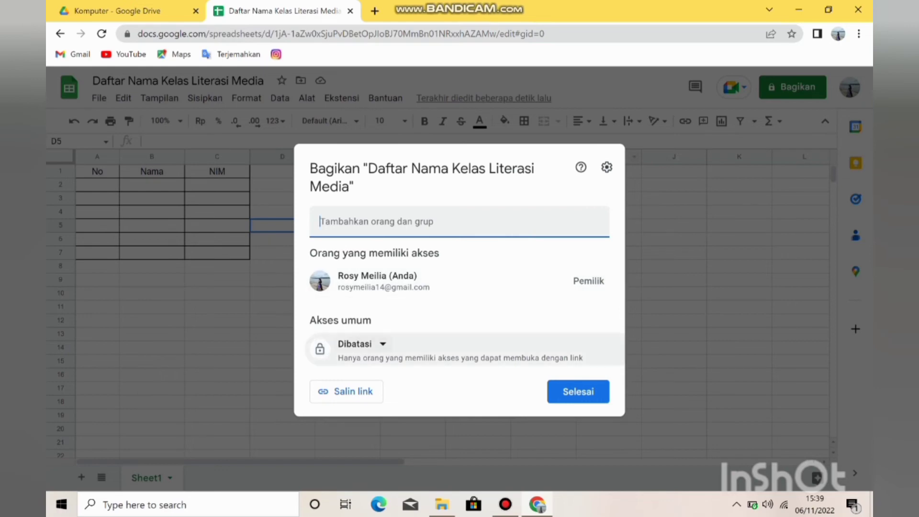
left_click(360, 344)
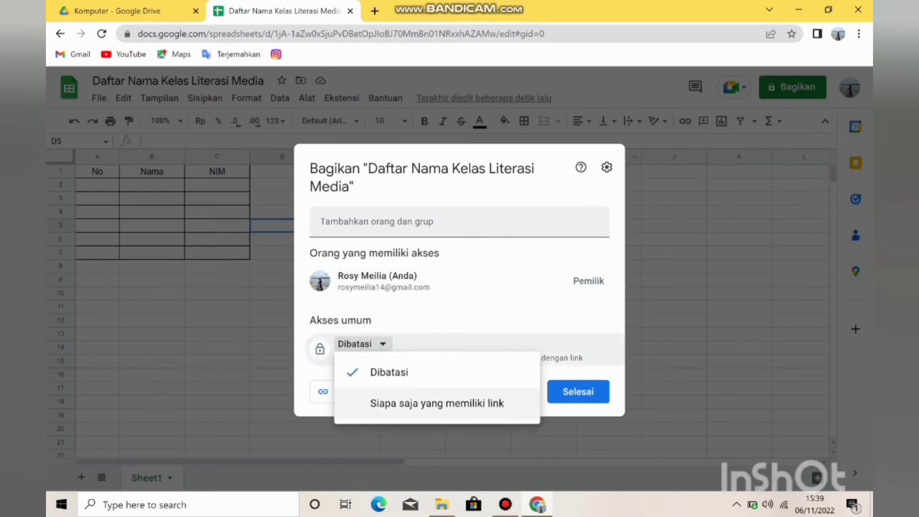
left_click(436, 403)
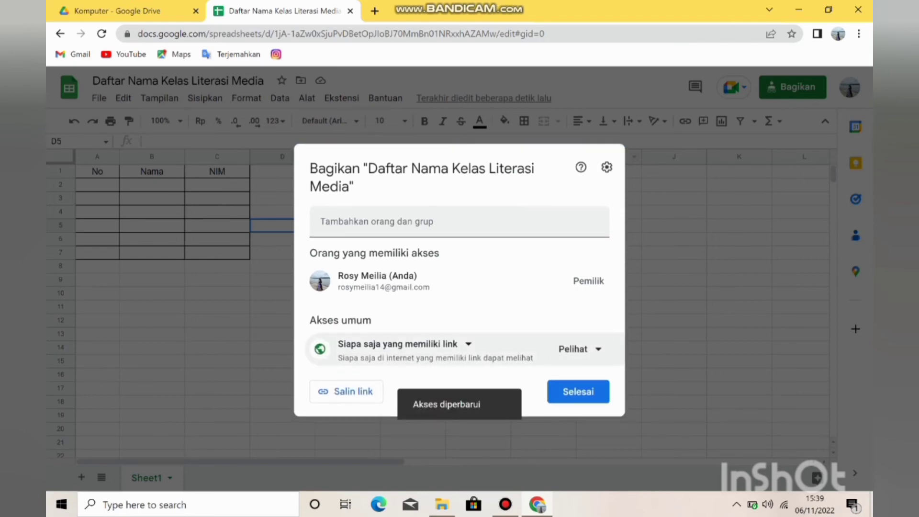
left_click(579, 348)
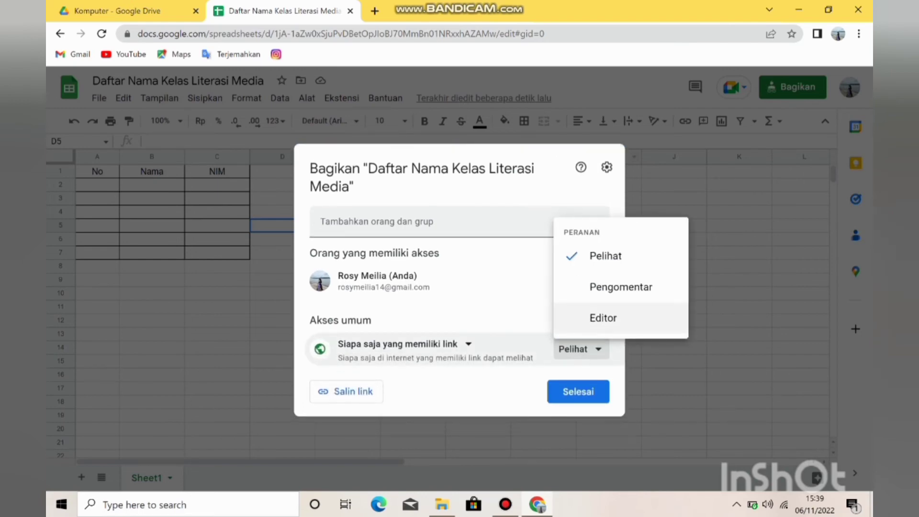
left_click(602, 317)
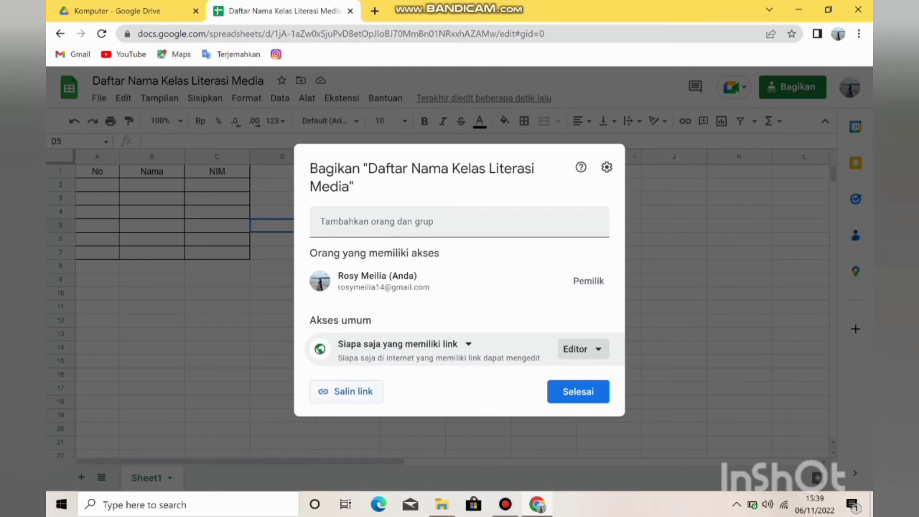
left_click(583, 349)
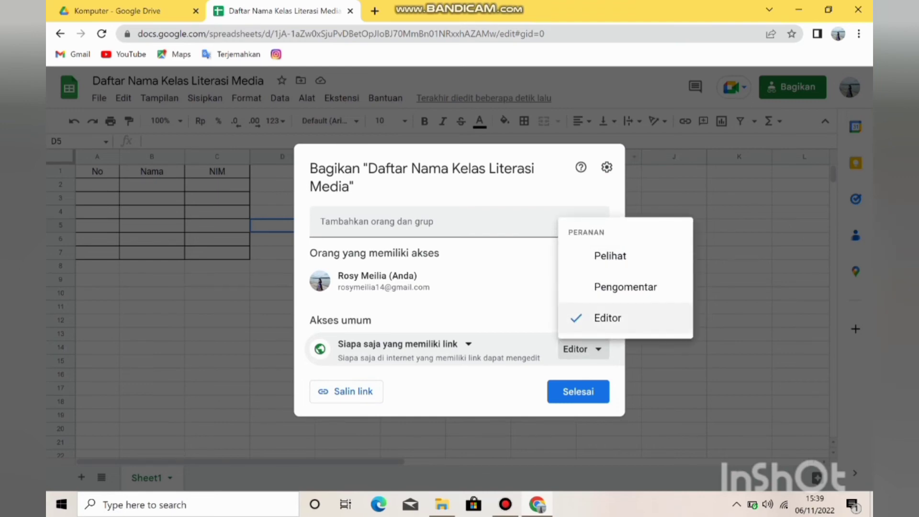
left_click(604, 317)
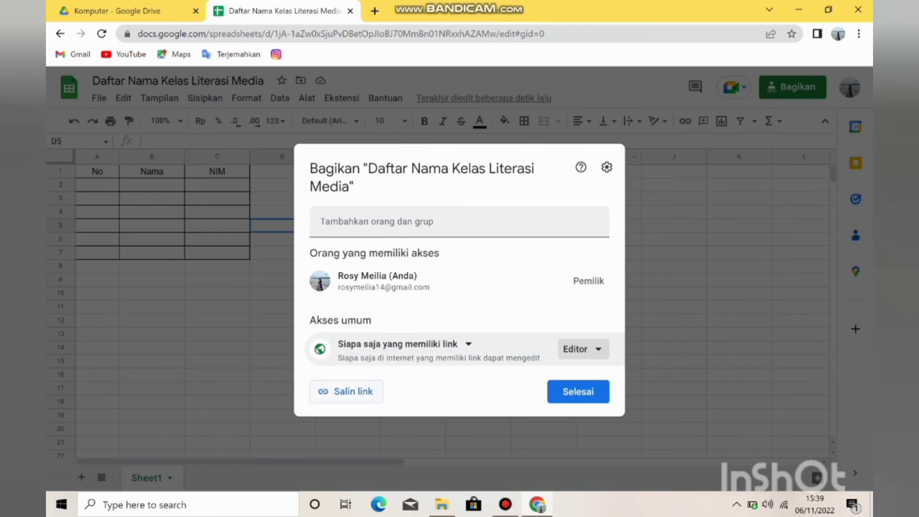
Copy the spreadsheet's share link, finish the sharing settings and open the link in a new browser tab.
left_click(346, 392)
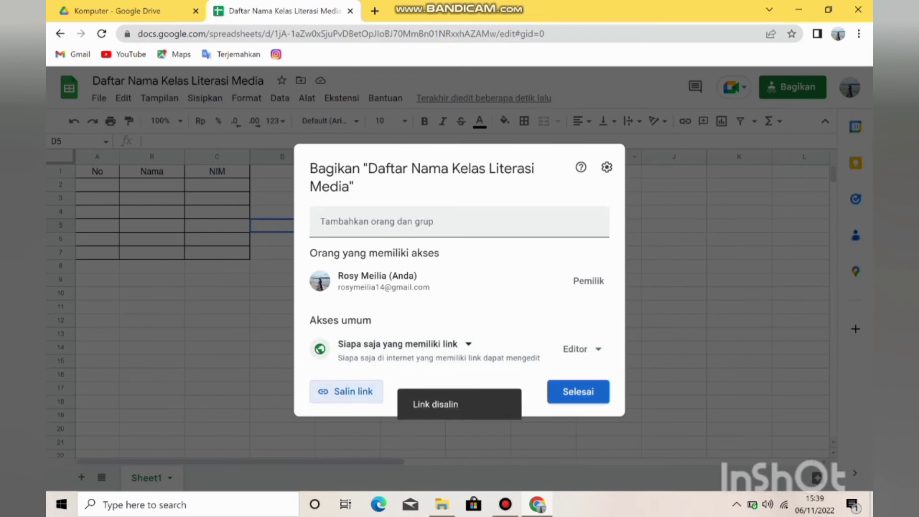
left_click(578, 392)
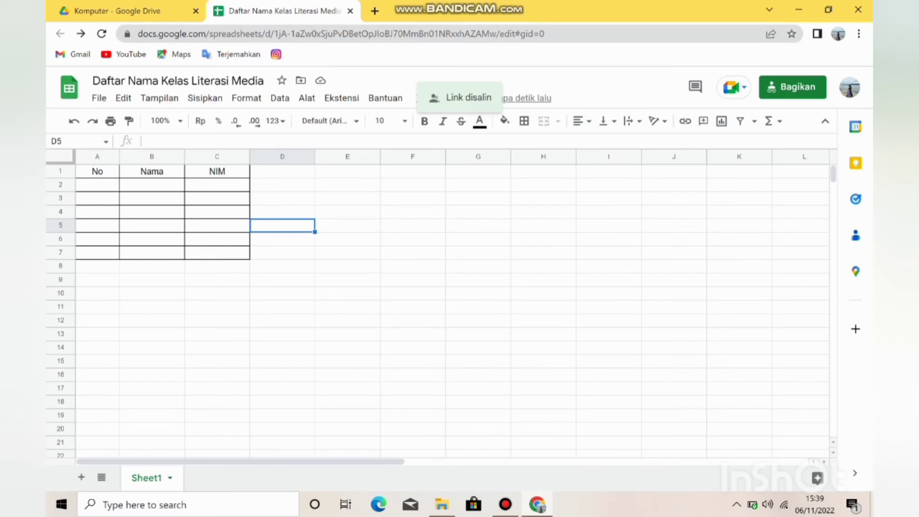
left_click(375, 10)
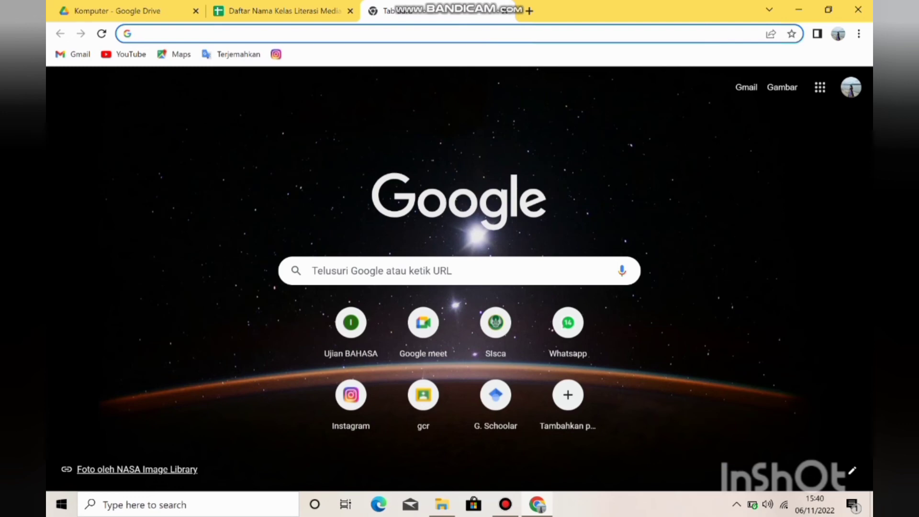
key("Return")
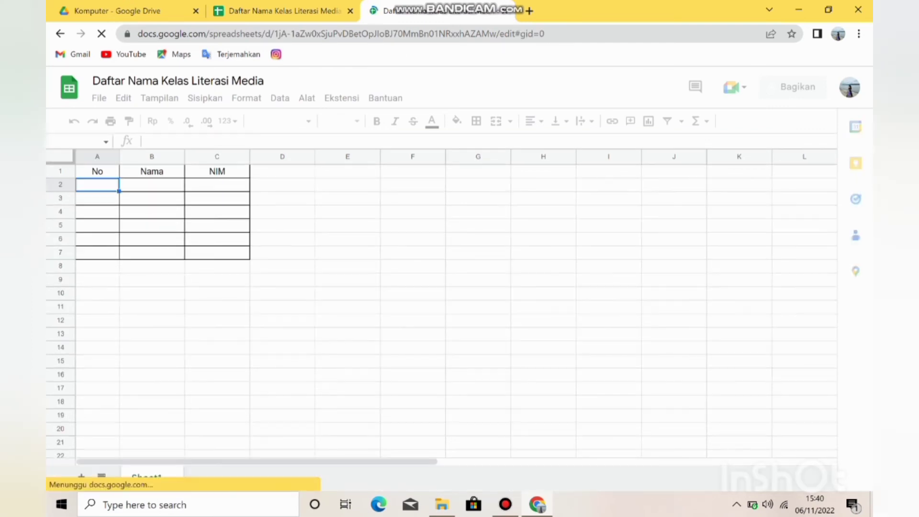
Fill in row 2 of the table with the number 1., the student's full name and the student ID number.
type("1")
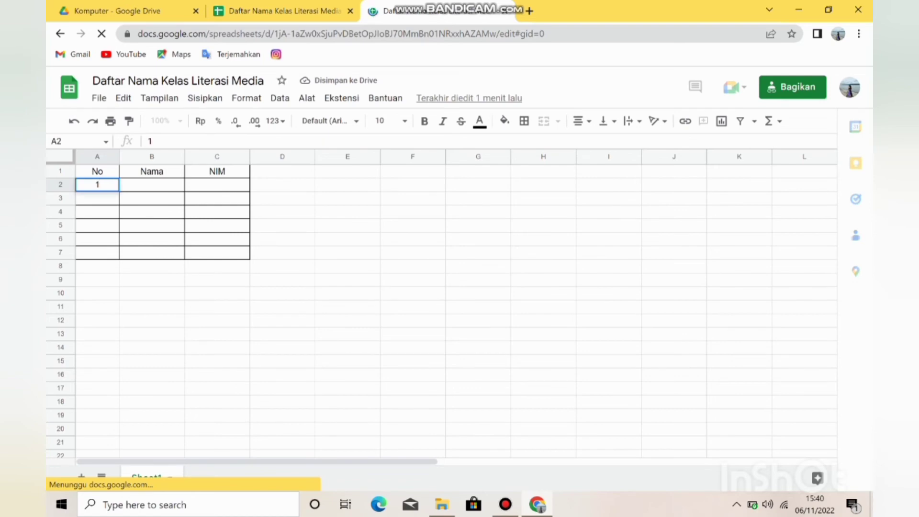
type(".")
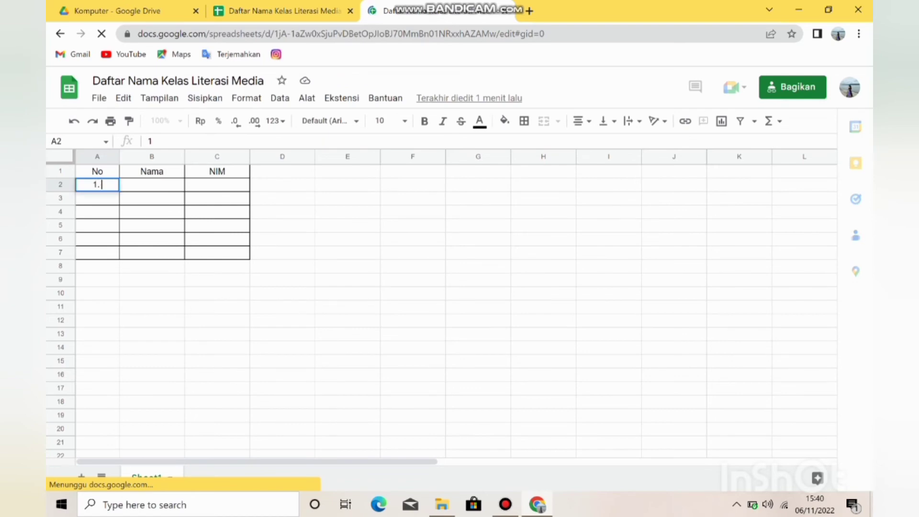
key("Tab")
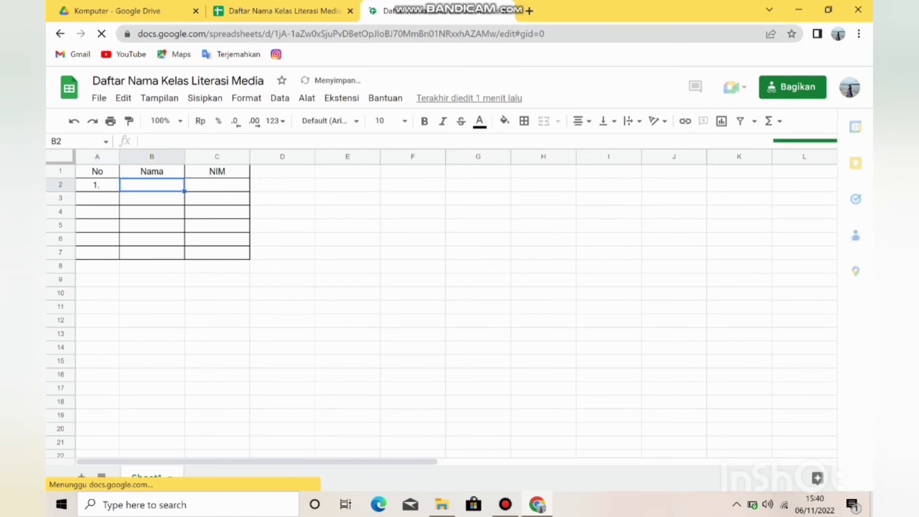
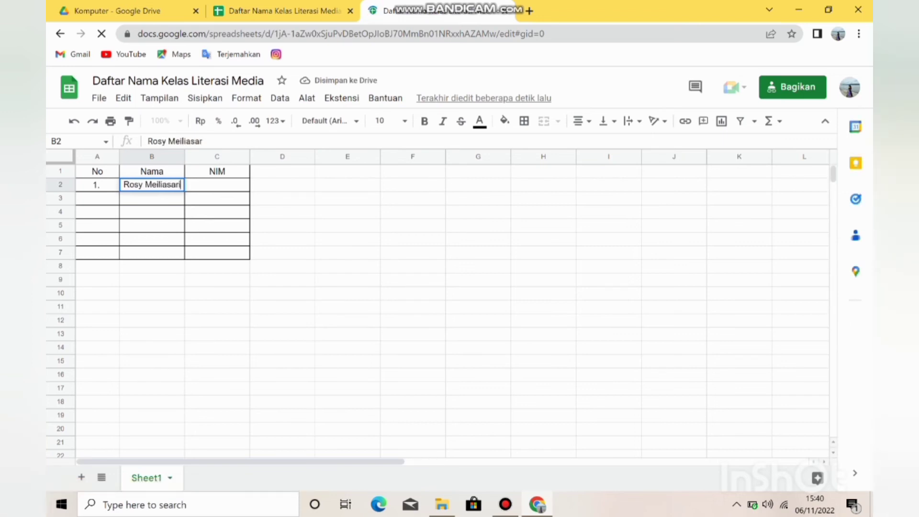
key("Tab")
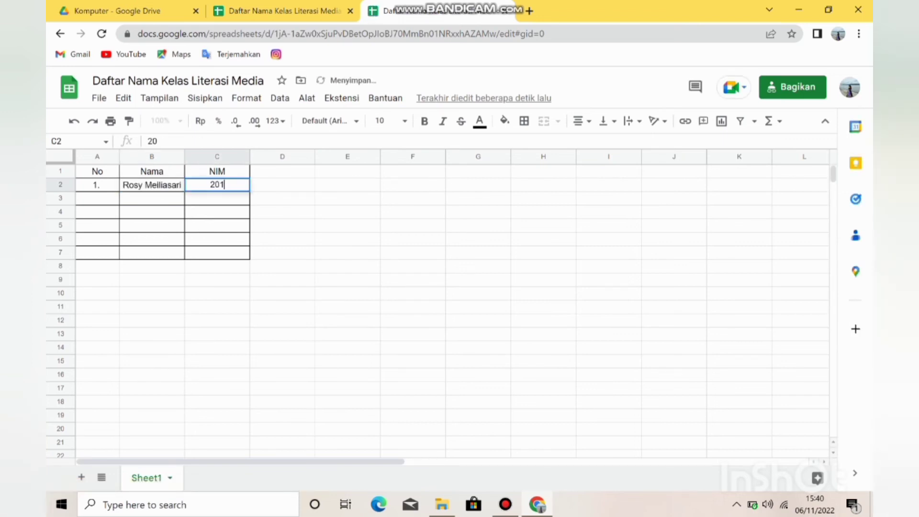
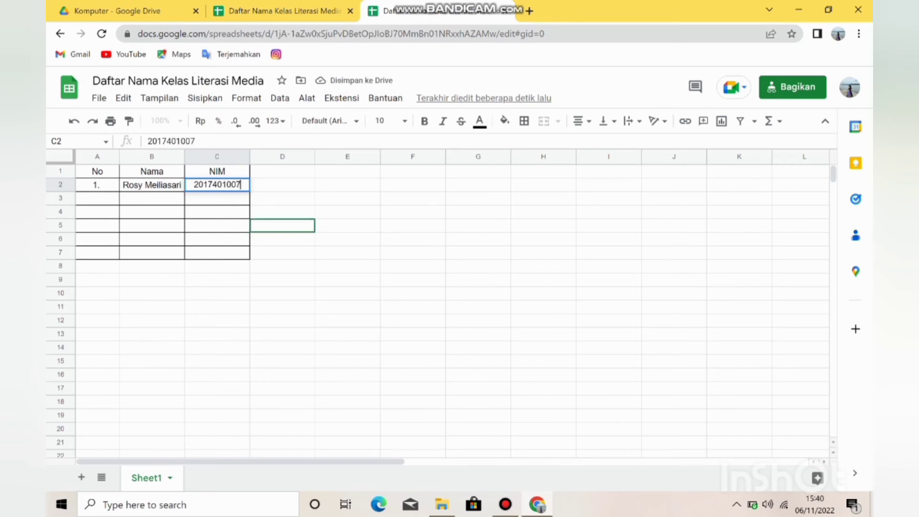
left_click(283, 198)
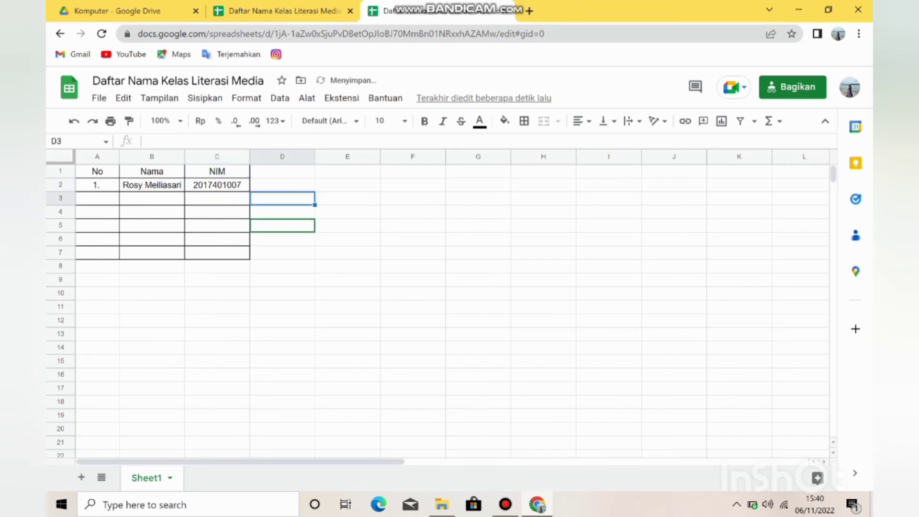
Switch back to the originally opened copy of the class list spreadsheet.
left_click(283, 226)
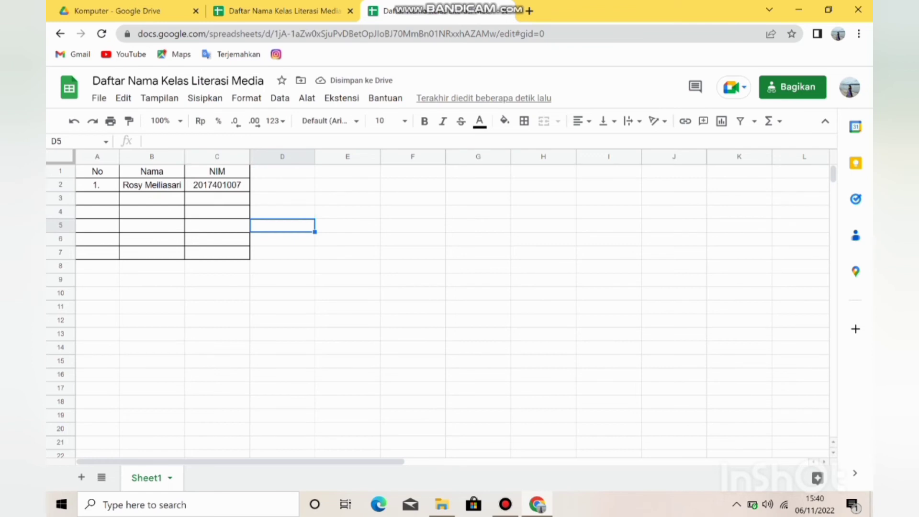
left_click(347, 212)
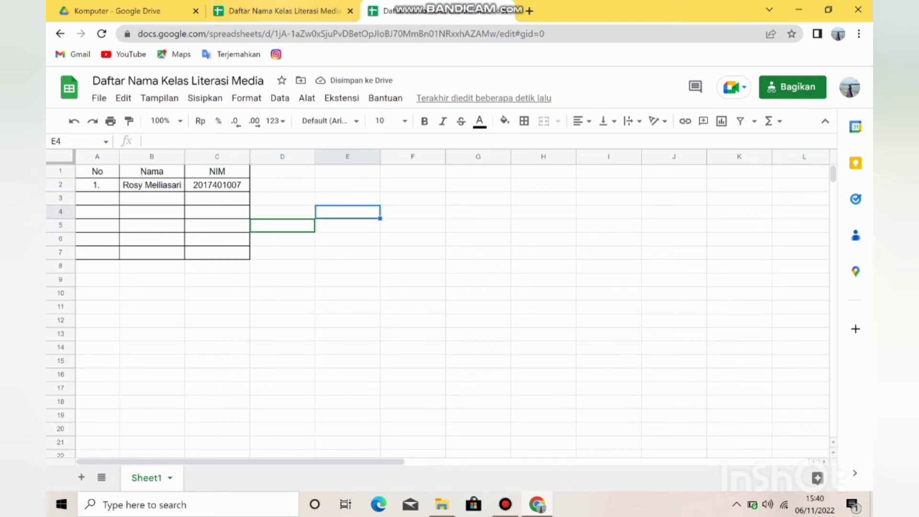
left_click(282, 11)
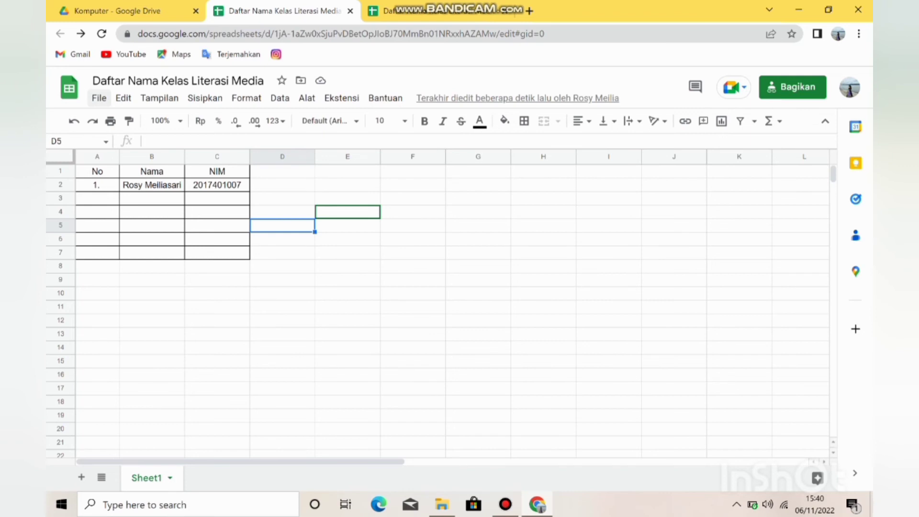
left_click(99, 98)
mouse_move(123, 98)
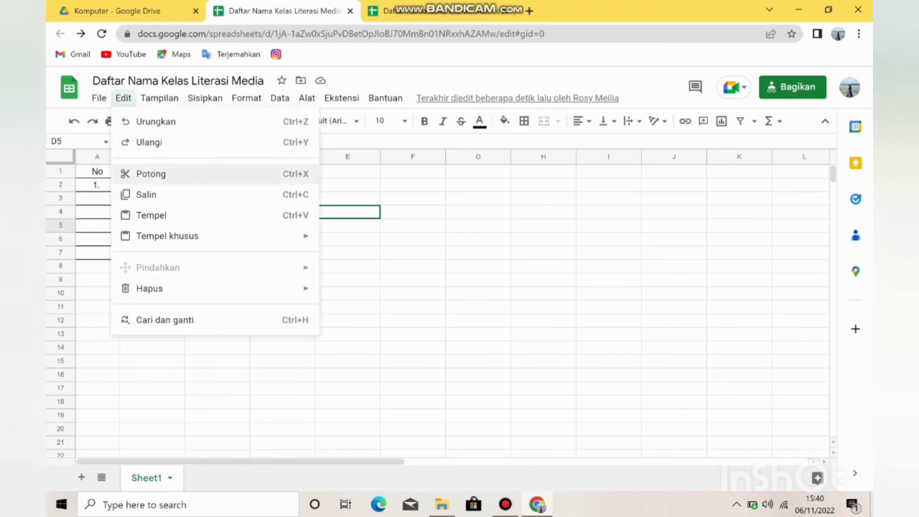
left_click(347, 172)
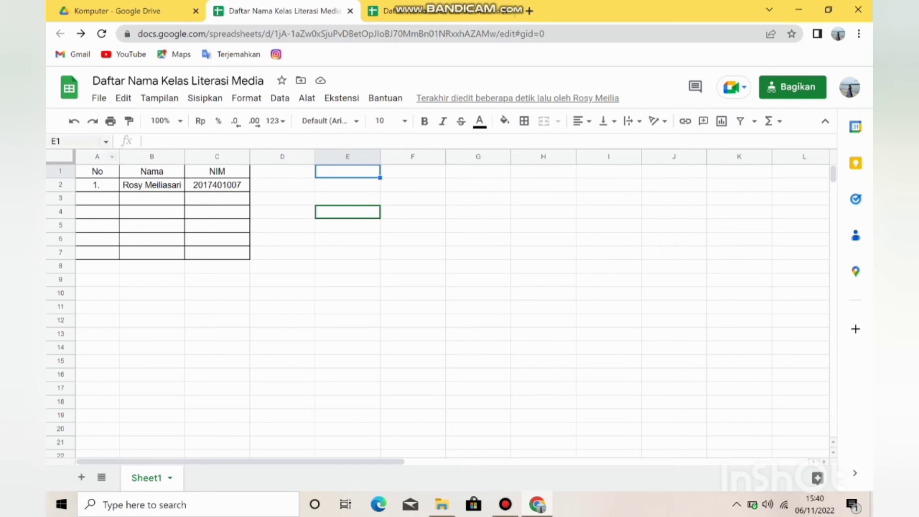
left_click(99, 98)
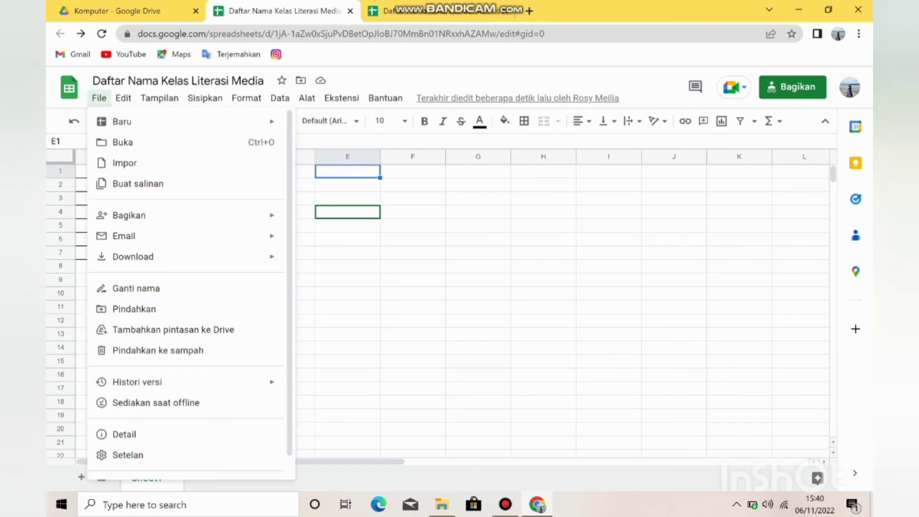
left_click(99, 98)
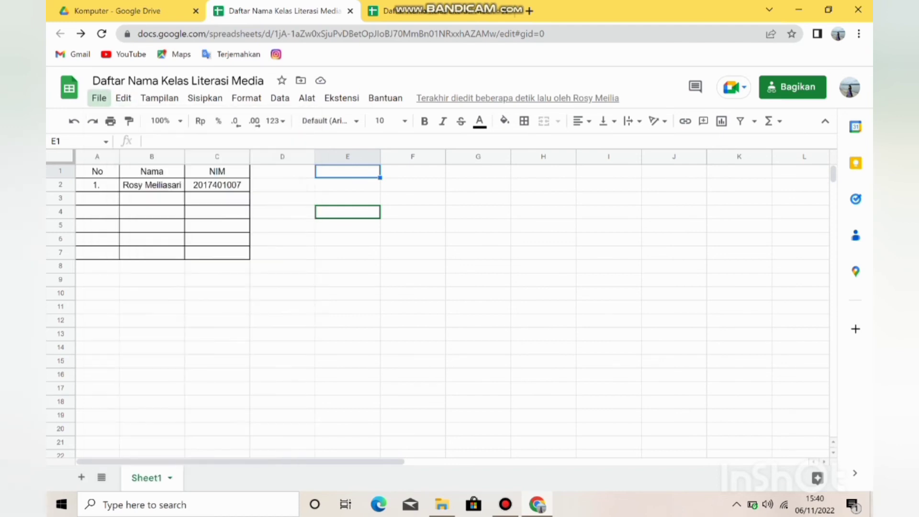
Try to import the Word document TABEL ANALISIS ARTIKEL from the 5 MPI A folder in Documents into the class list spreadsheet.
left_click(99, 98)
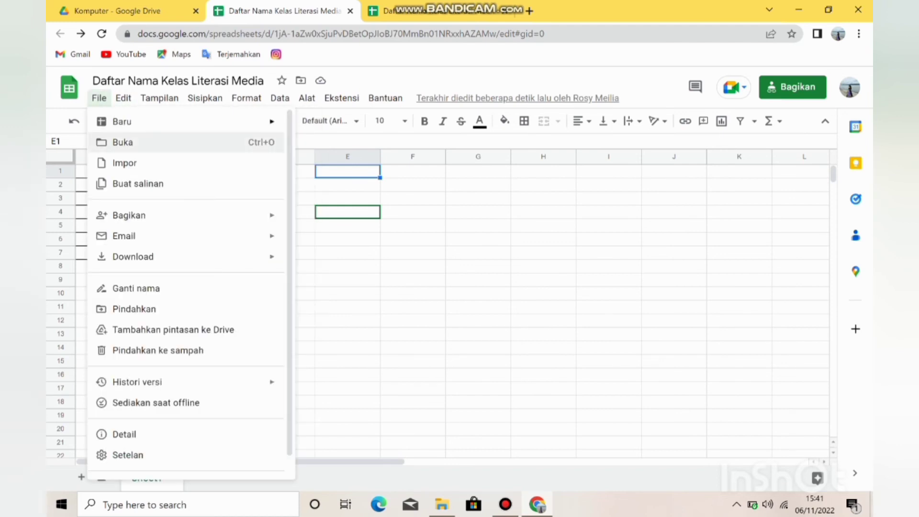
mouse_move(129, 215)
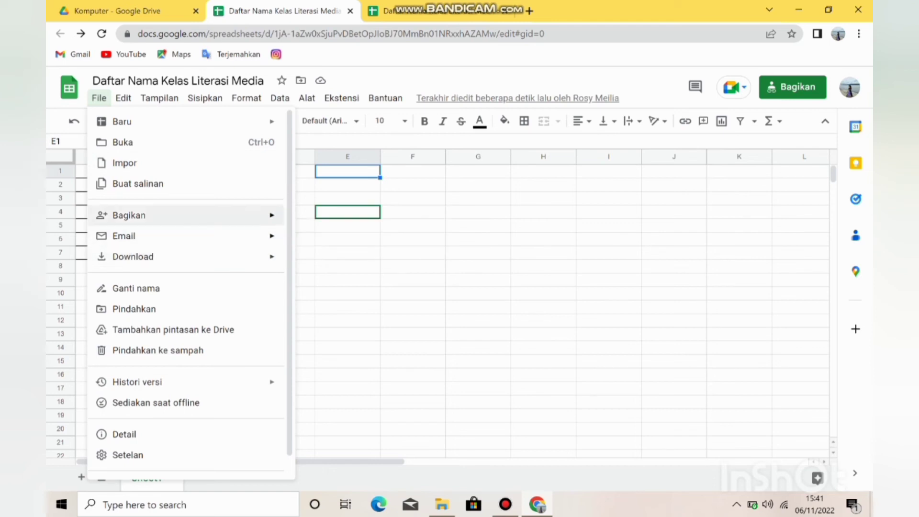
left_click(125, 163)
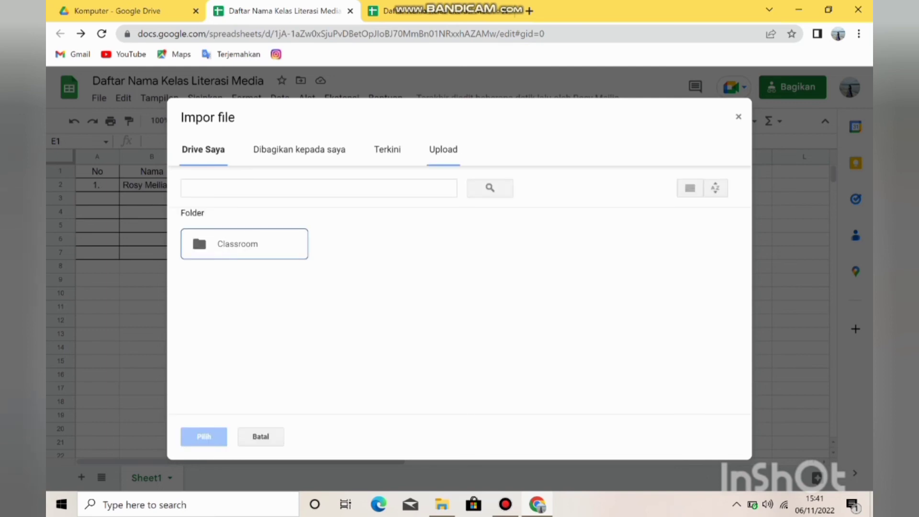
left_click(444, 150)
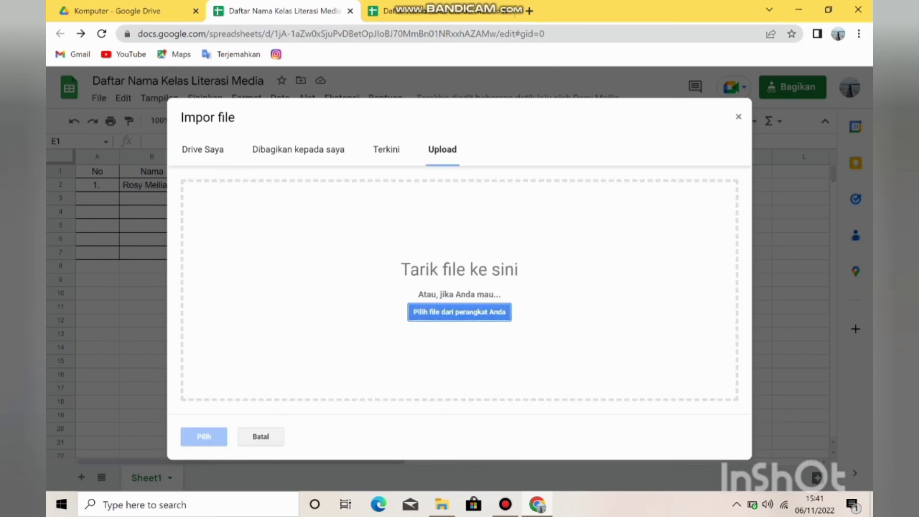
left_click(459, 312)
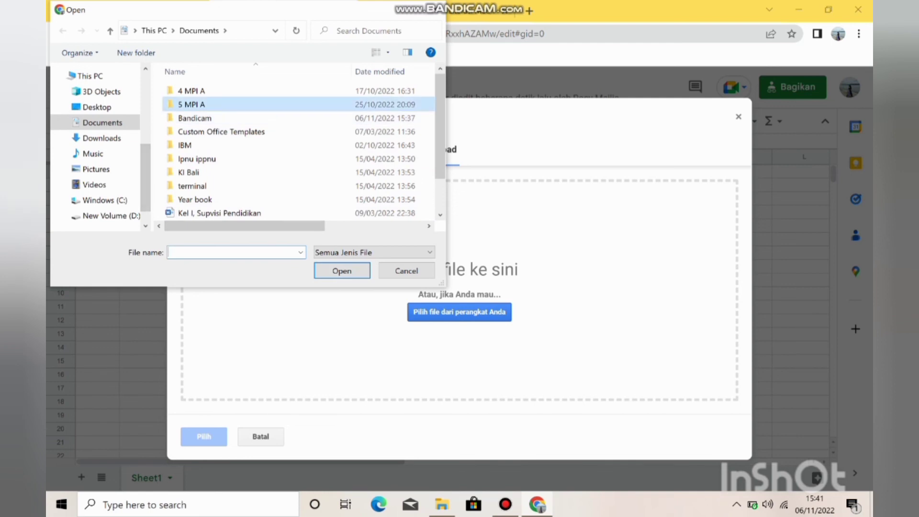
double_click(191, 104)
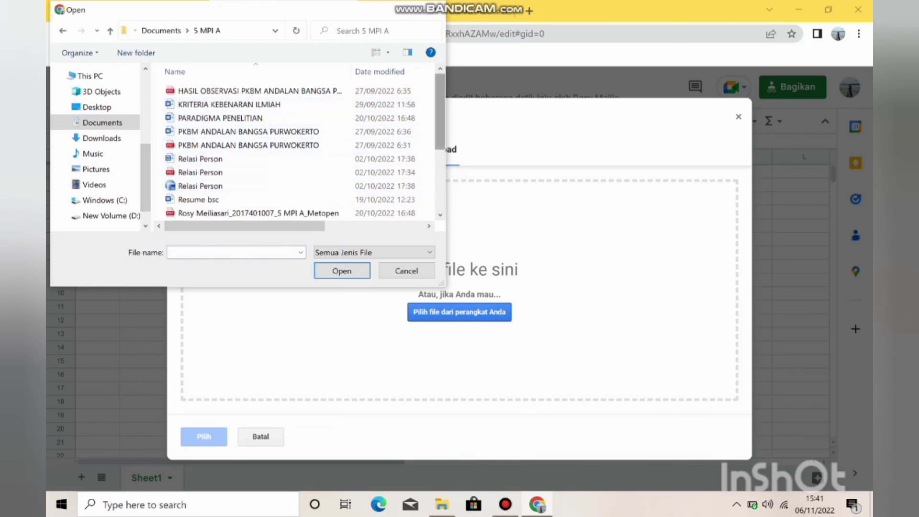
scroll(287, 124, "down", 1)
scroll(306, 144, "down", 3)
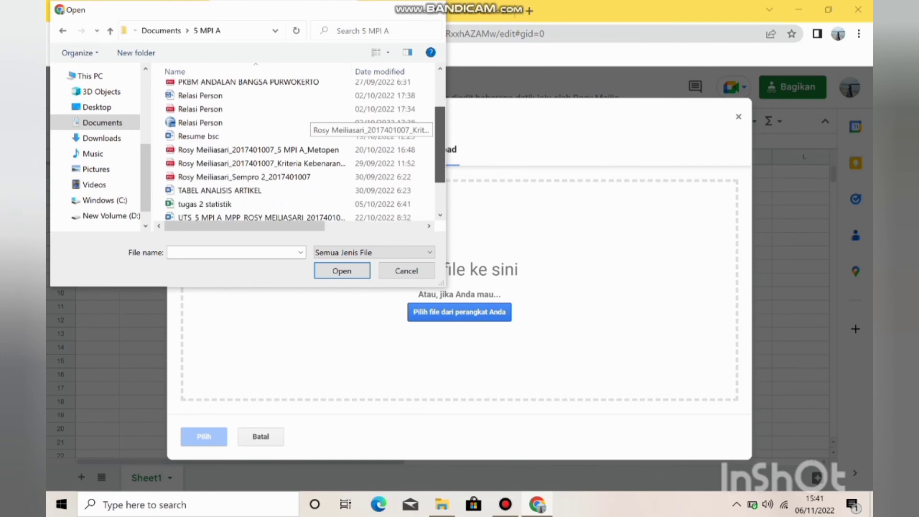
scroll(297, 148, "down", 3)
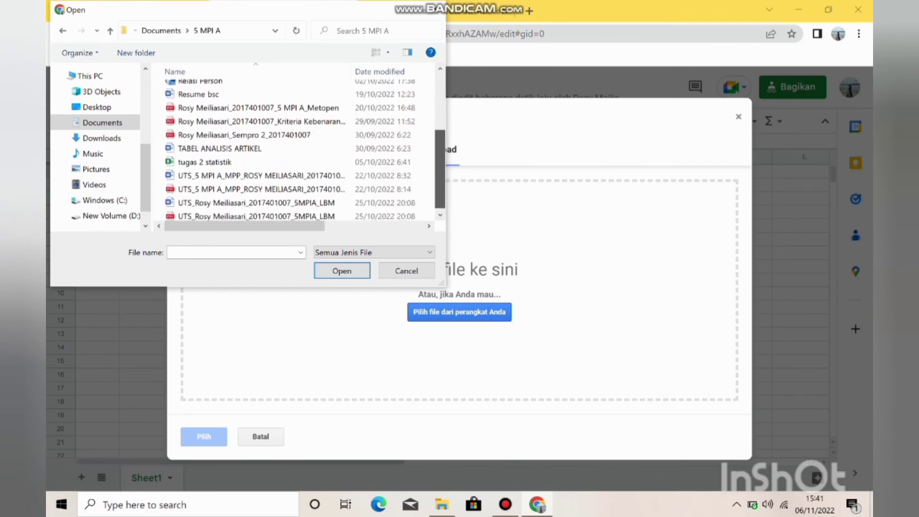
left_click(226, 149)
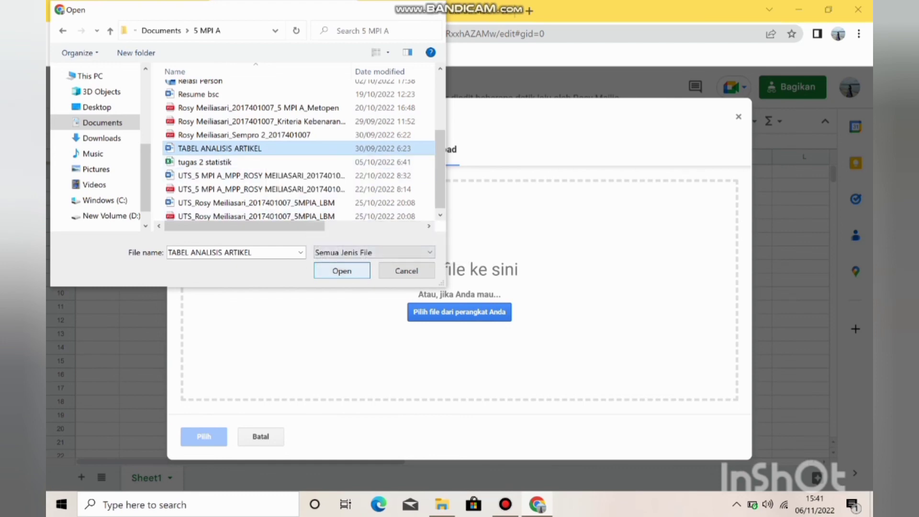
left_click(342, 270)
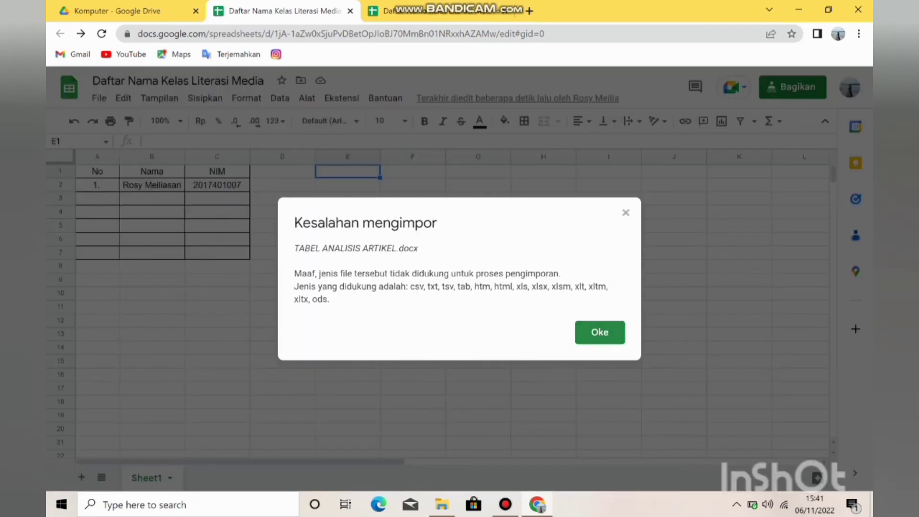
left_click(599, 332)
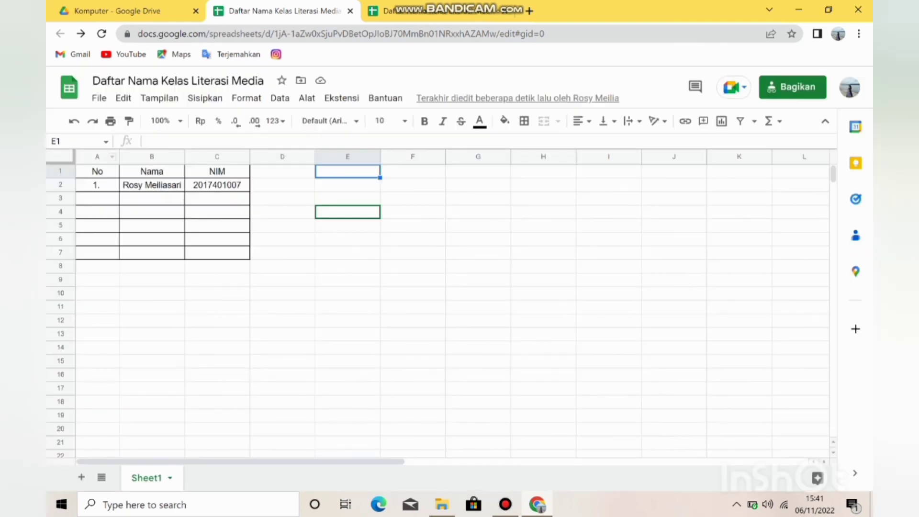
Start another file import into the class list and browse the device for a file to upload.
left_click(99, 98)
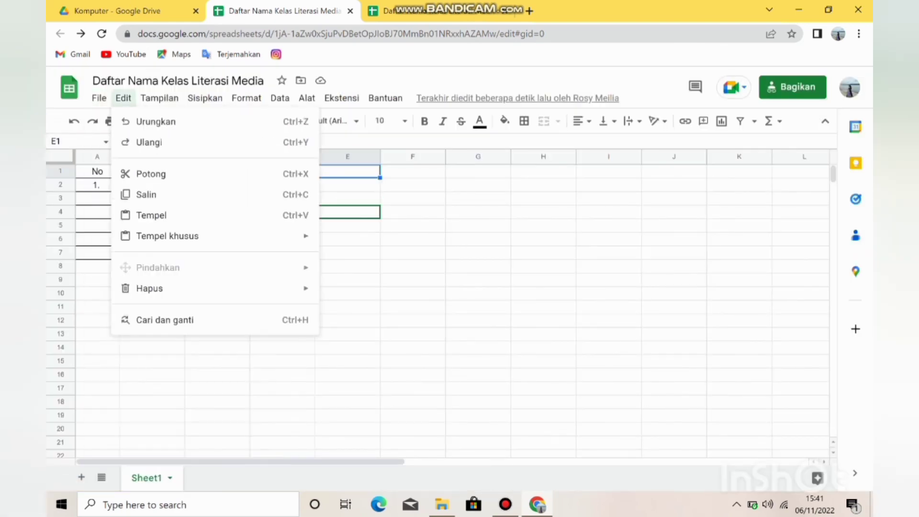
left_click(99, 97)
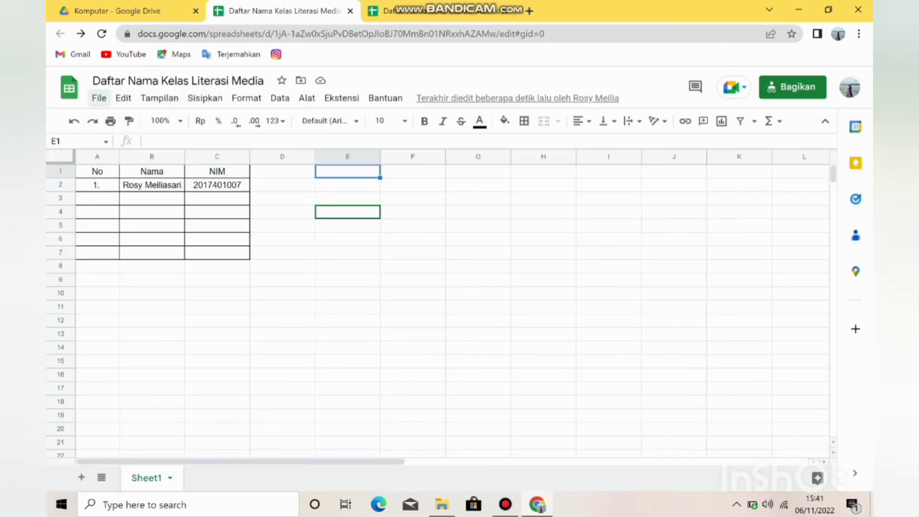
left_click(99, 98)
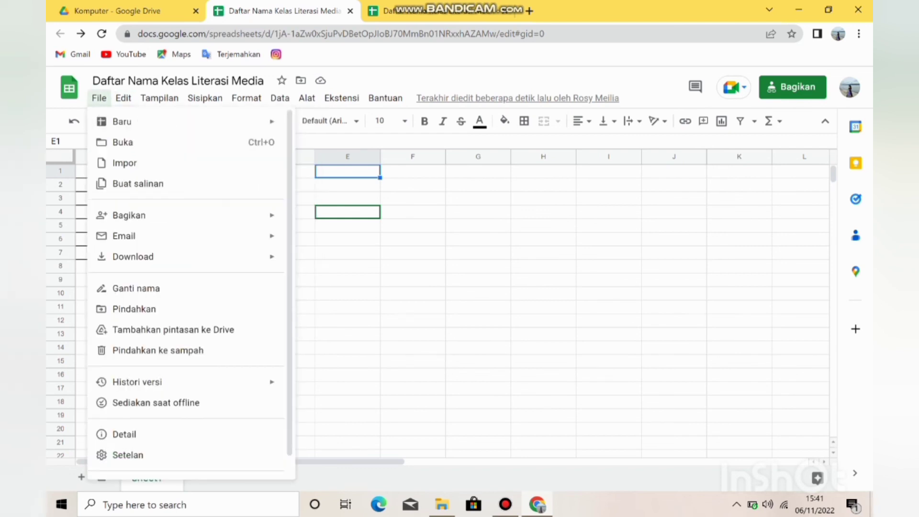
left_click(99, 98)
left_click(99, 98)
left_click(123, 160)
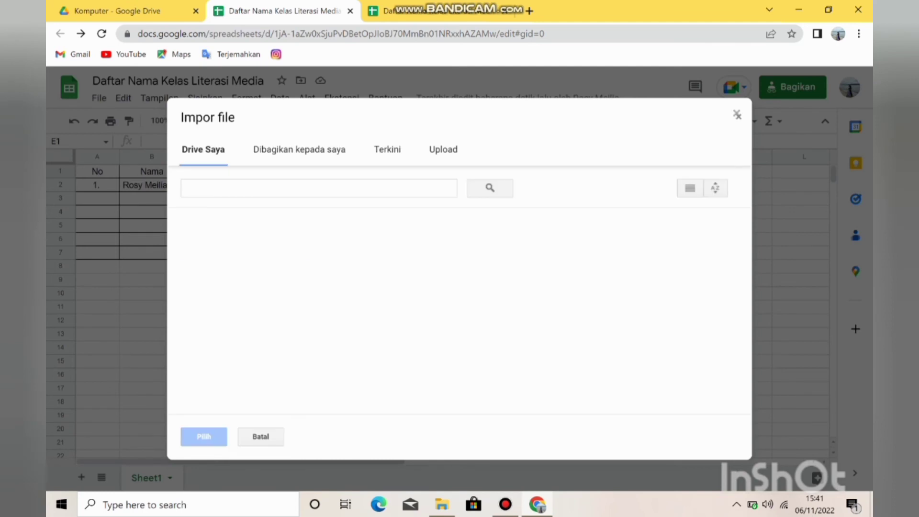
left_click(442, 150)
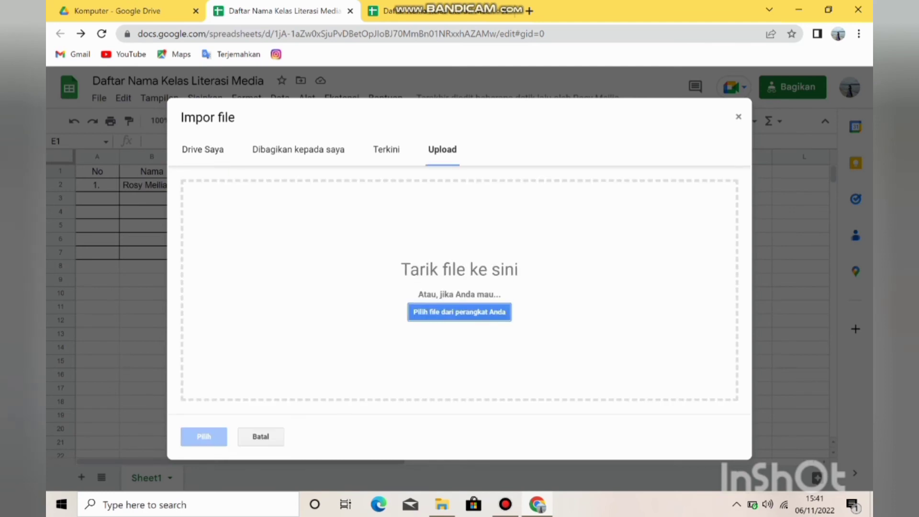
left_click(459, 312)
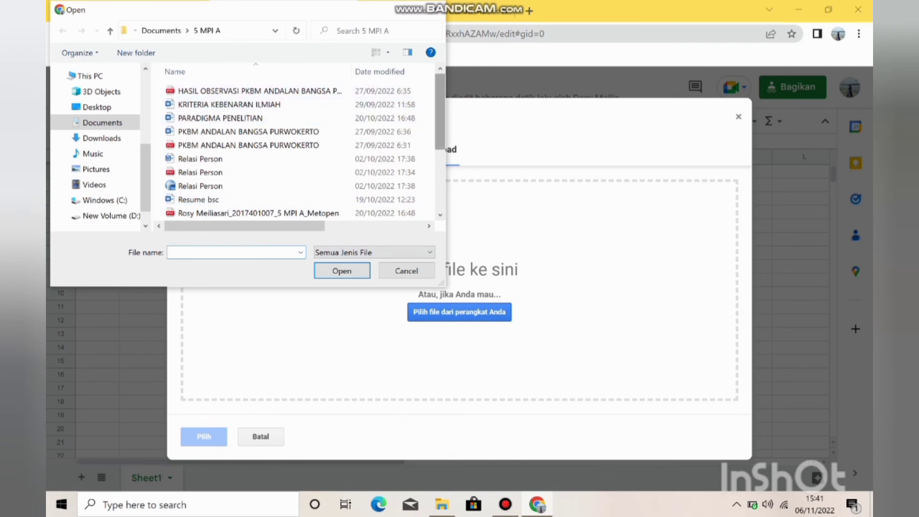
Upload the Excel workbook tugas 2 statistik from the 5 MPI A folder in Documents.
scroll(306, 107, "down", 3)
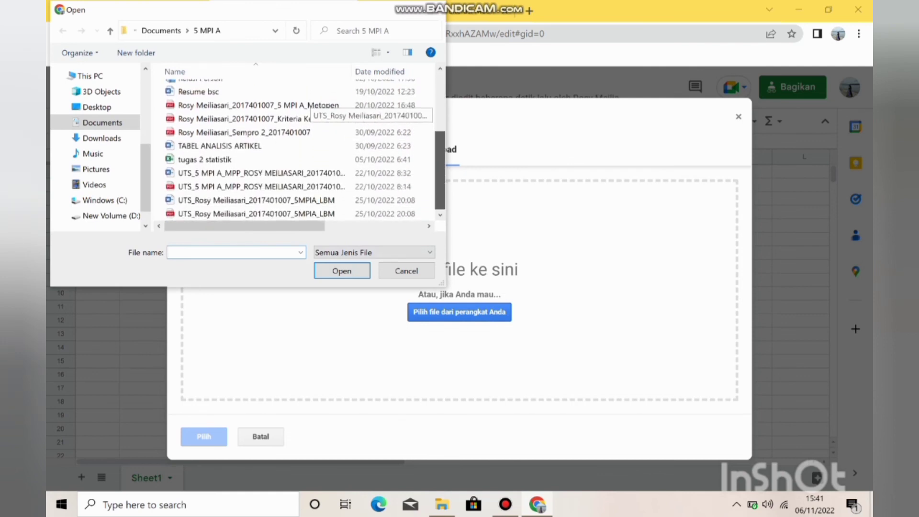
scroll(306, 110, "up", 3)
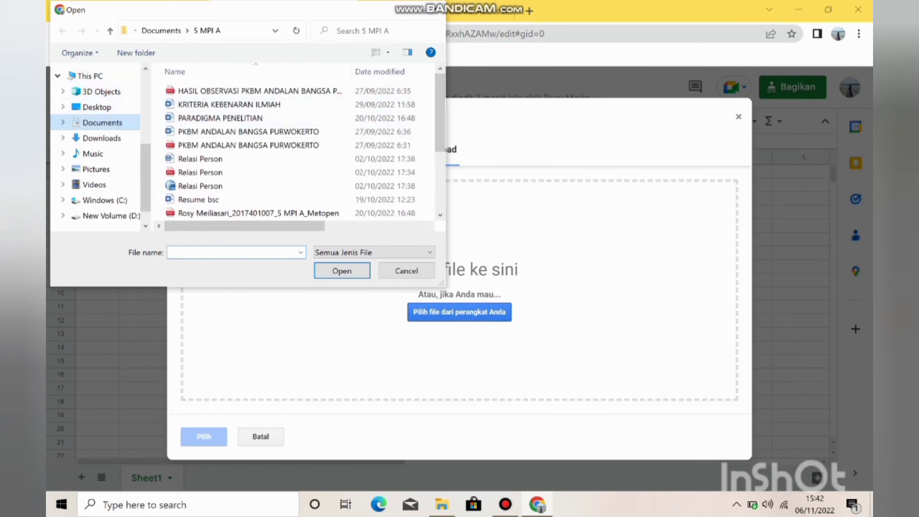
left_click(101, 123)
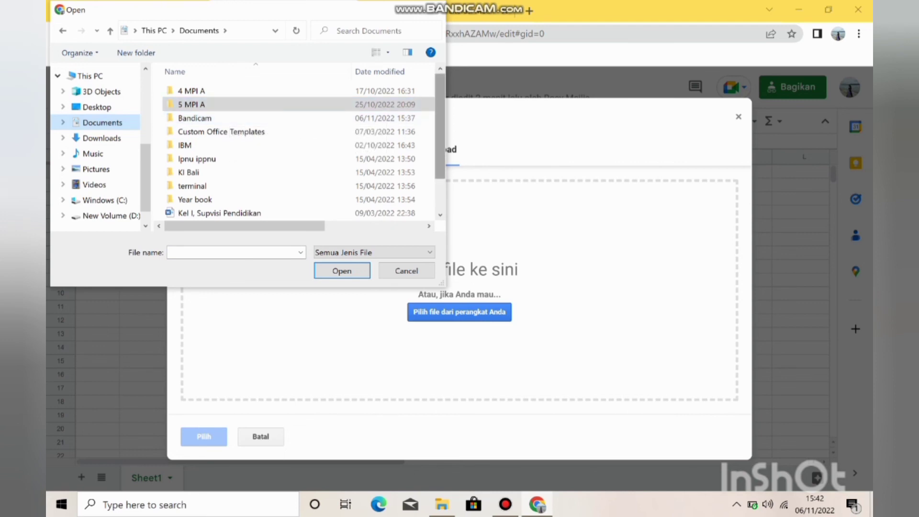
scroll(296, 148, "down", 1)
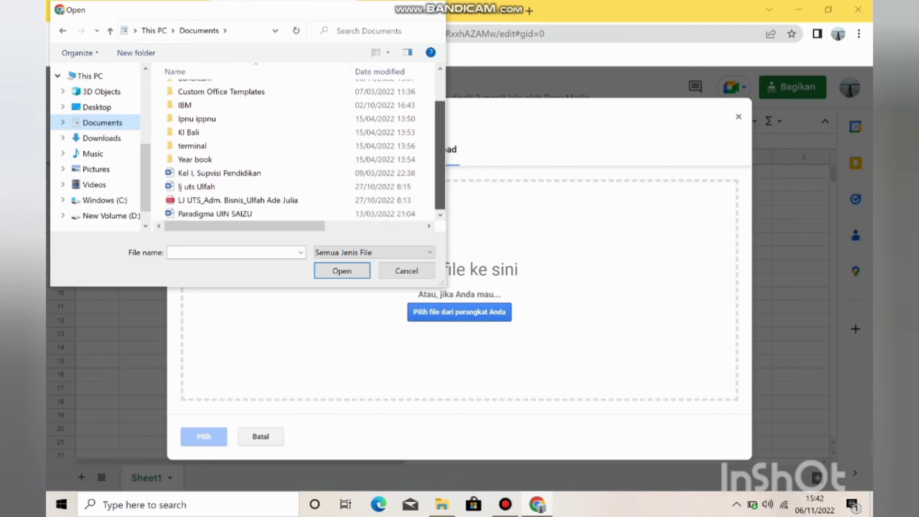
scroll(287, 104, "up", 1)
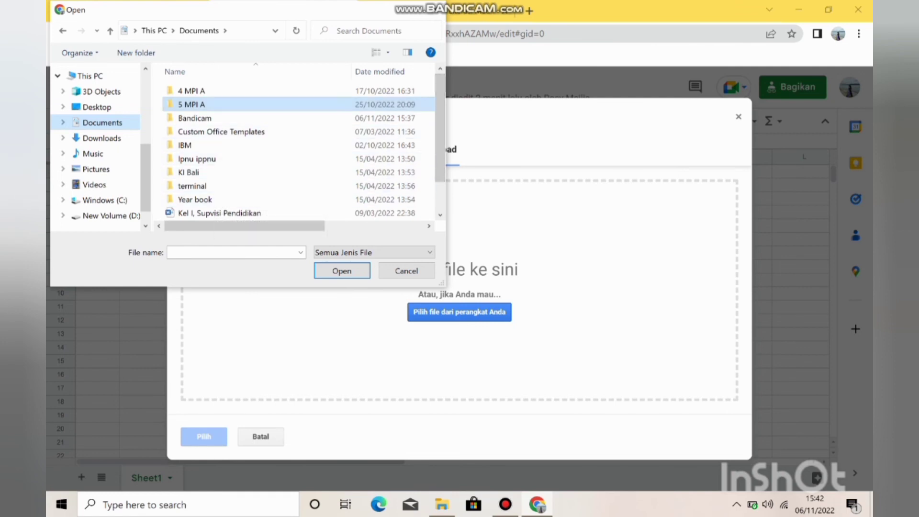
double_click(261, 104)
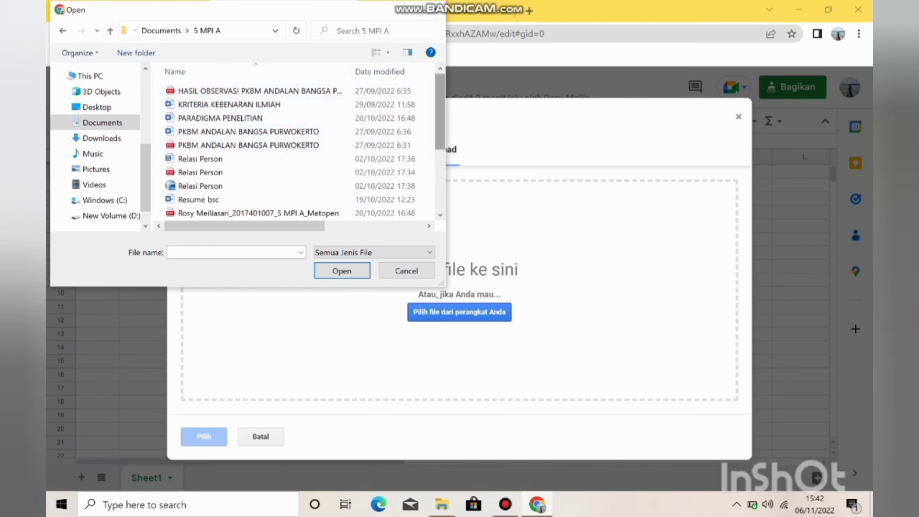
scroll(307, 117, "down", 3)
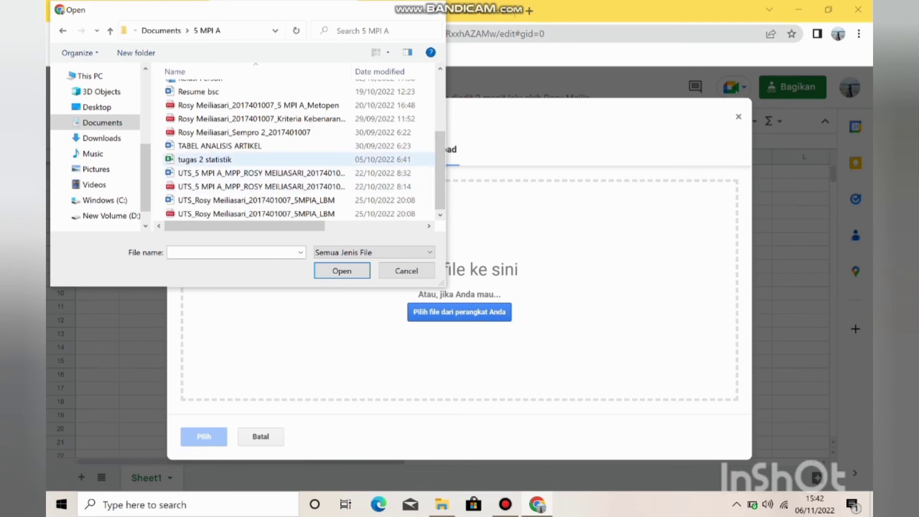
left_click(205, 159)
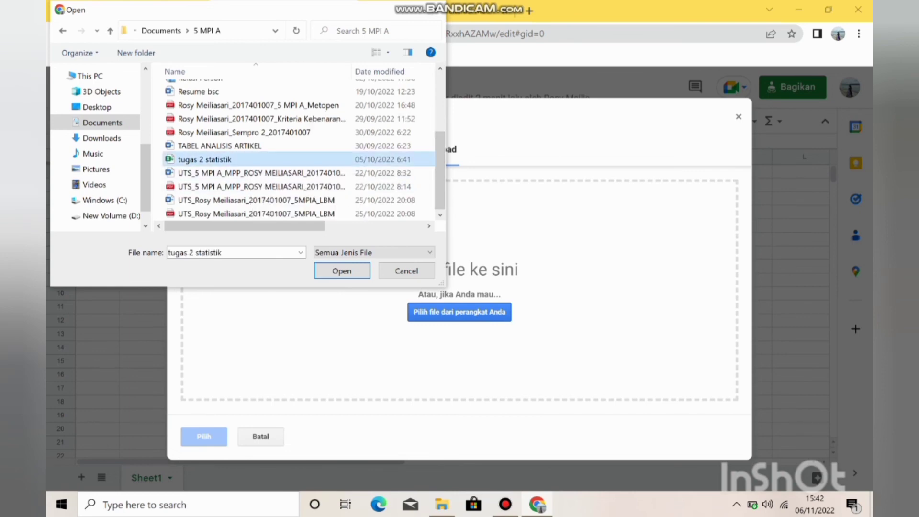
left_click(341, 271)
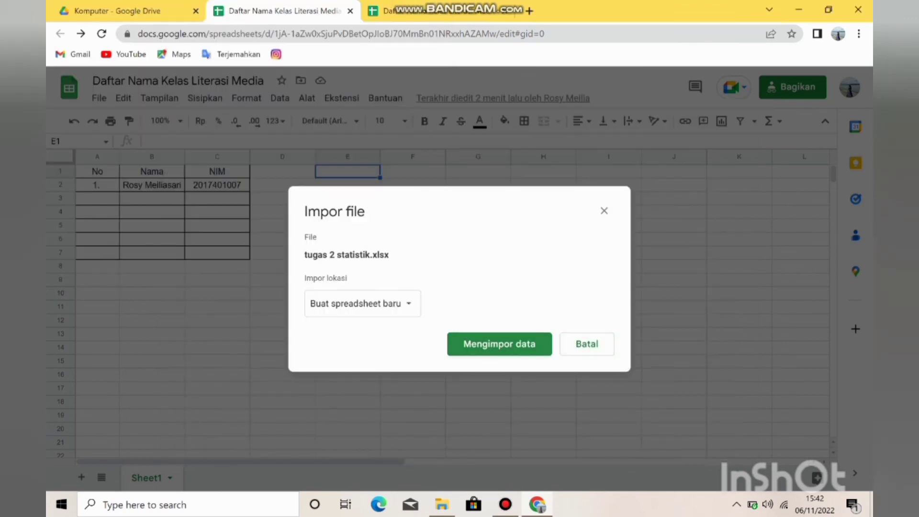
Import tugas 2 statistik.xlsx as a new spreadsheet and open it, then close the finished import in the class list.
left_click(499, 344)
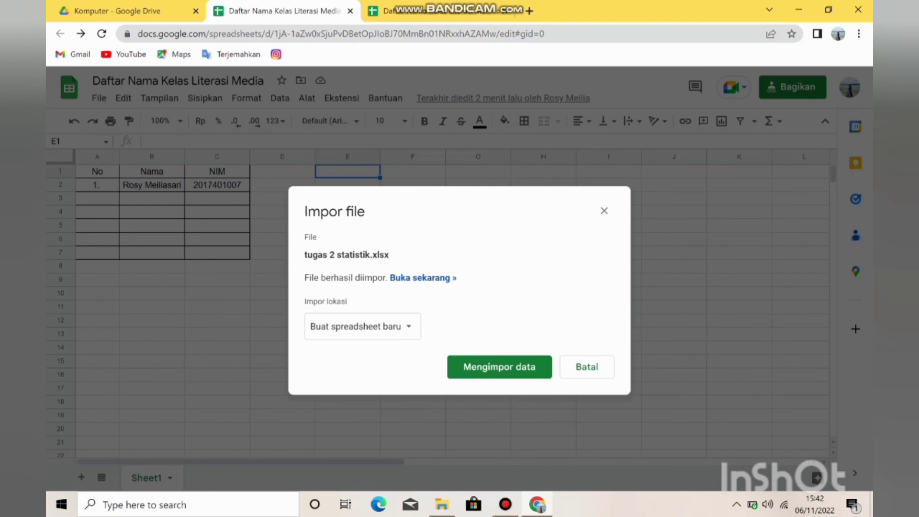
left_click(421, 278)
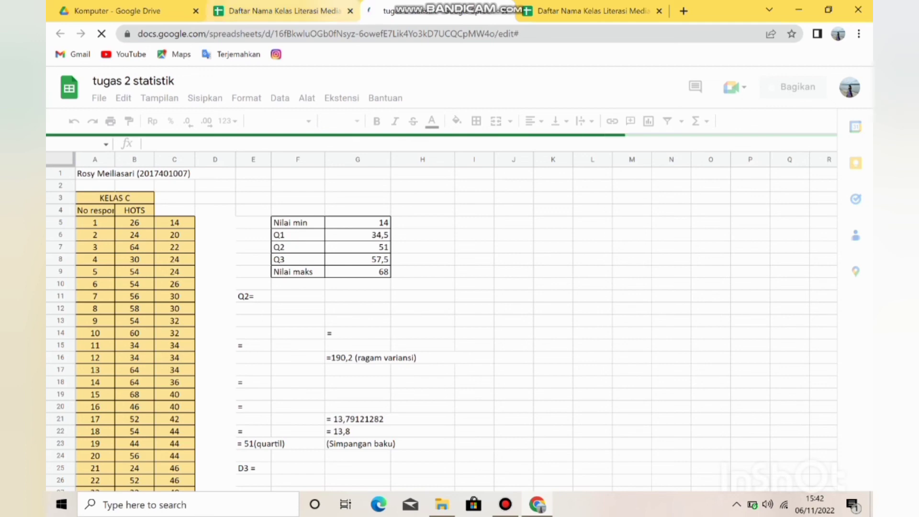
left_click(291, 11)
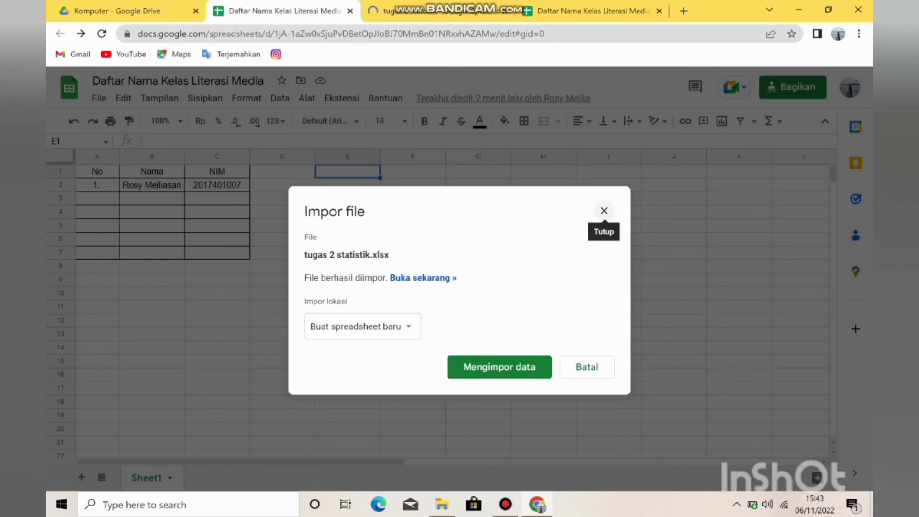
left_click(604, 210)
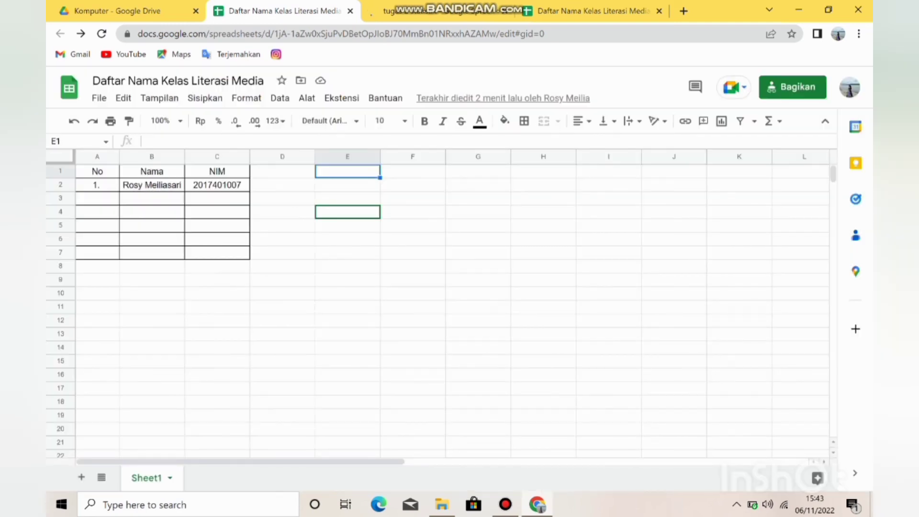
left_click(505, 503)
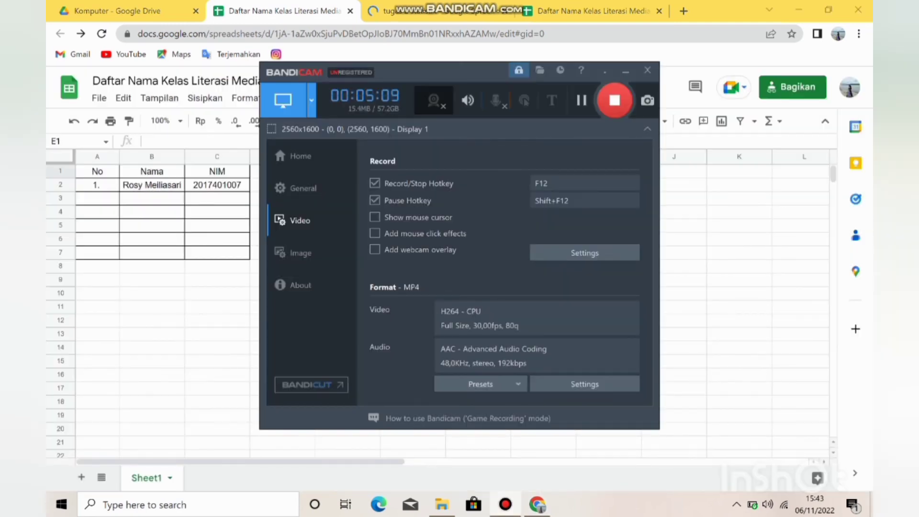